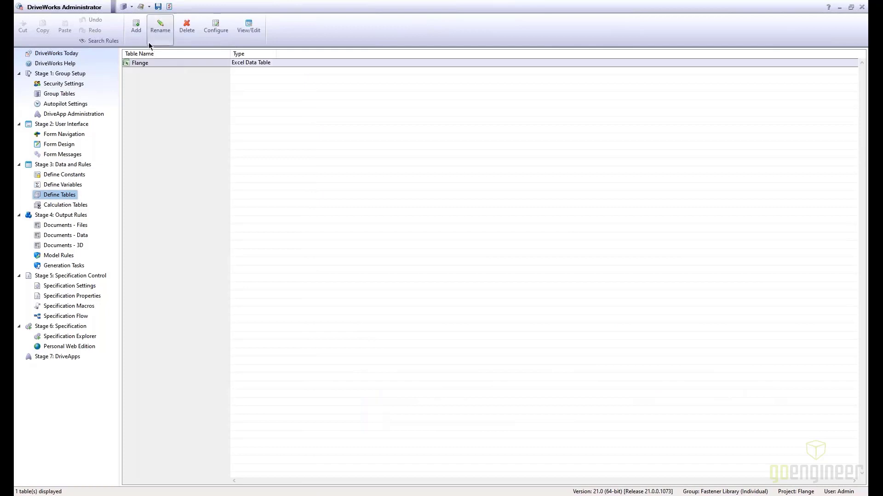
left_click(376, 134)
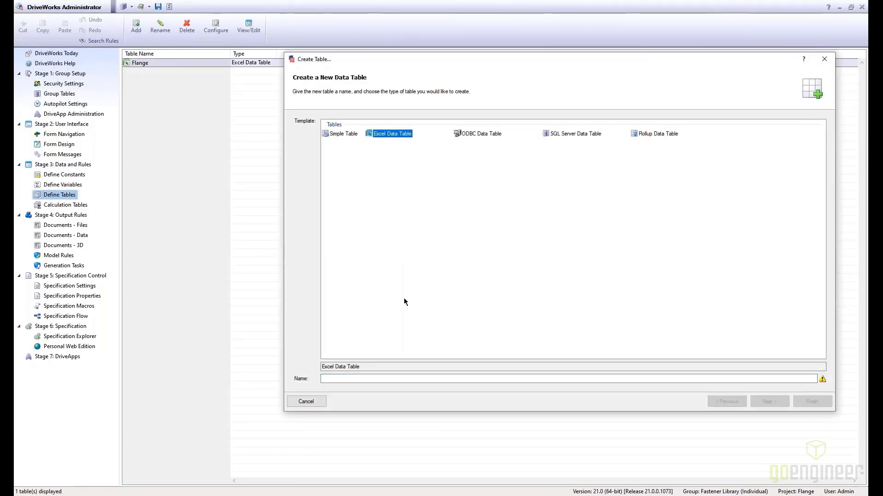
left_click(808, 381)
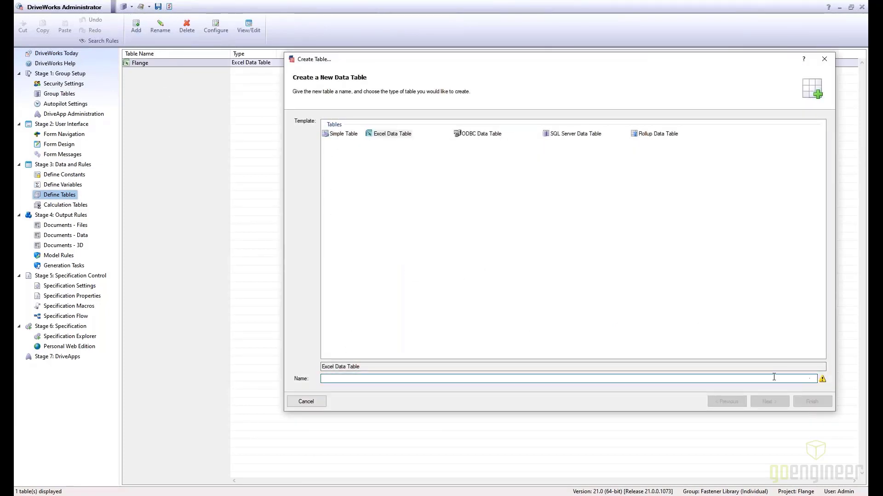
left_click(825, 57)
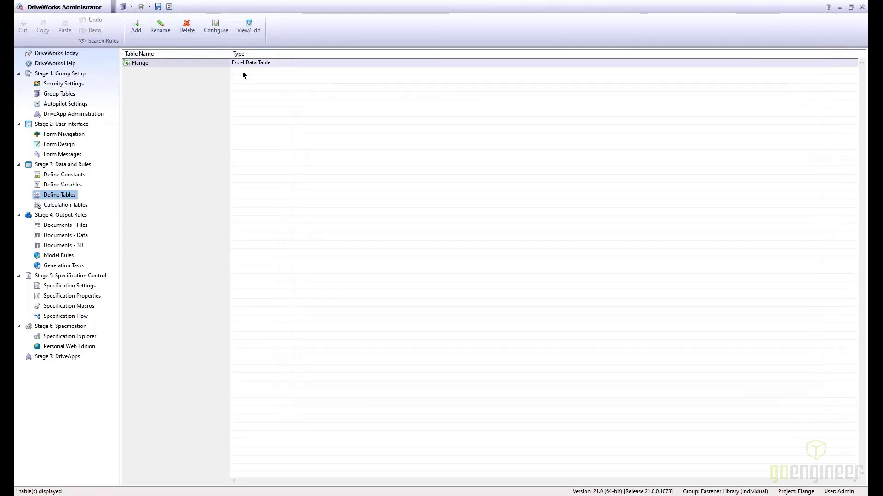
- Open the Flange Excel data table, examine its columns and rows, and close it
left_click(243, 32)
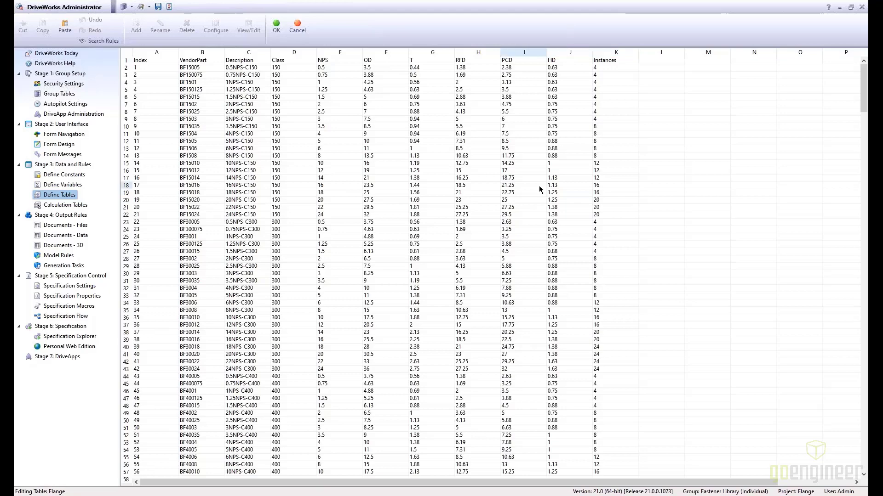
left_click(276, 44)
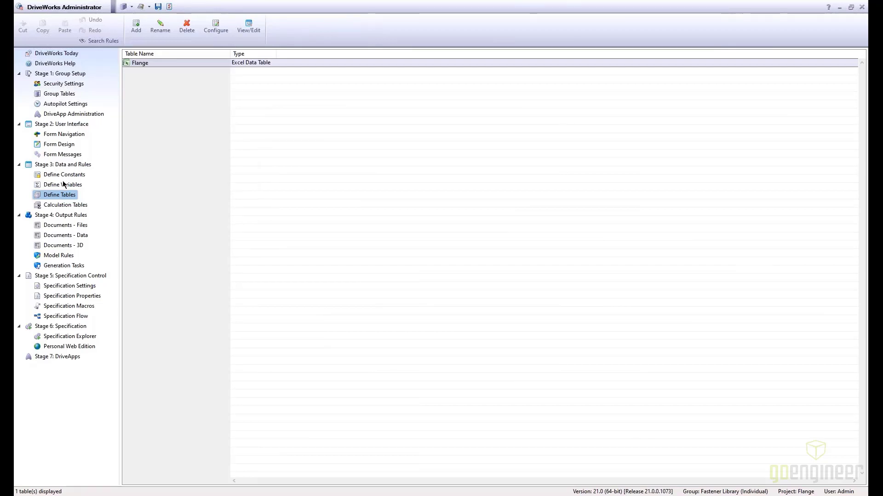
left_click(66, 176)
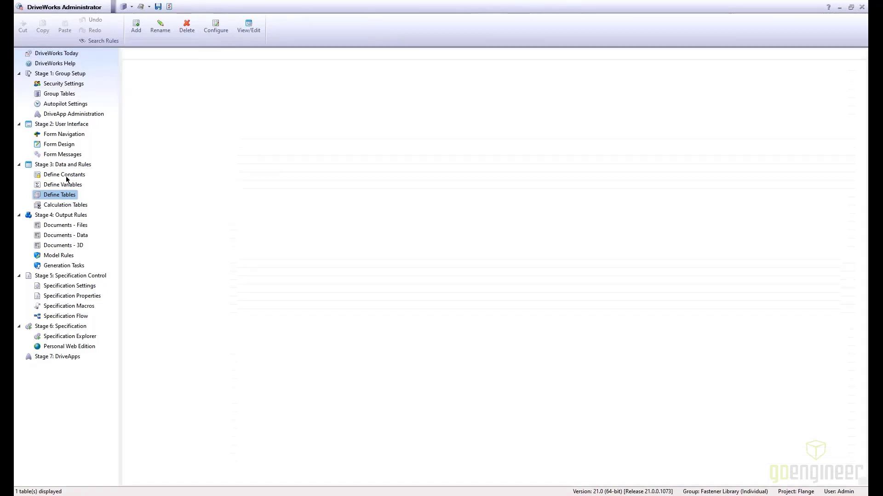
left_click(163, 84)
key("Delete")
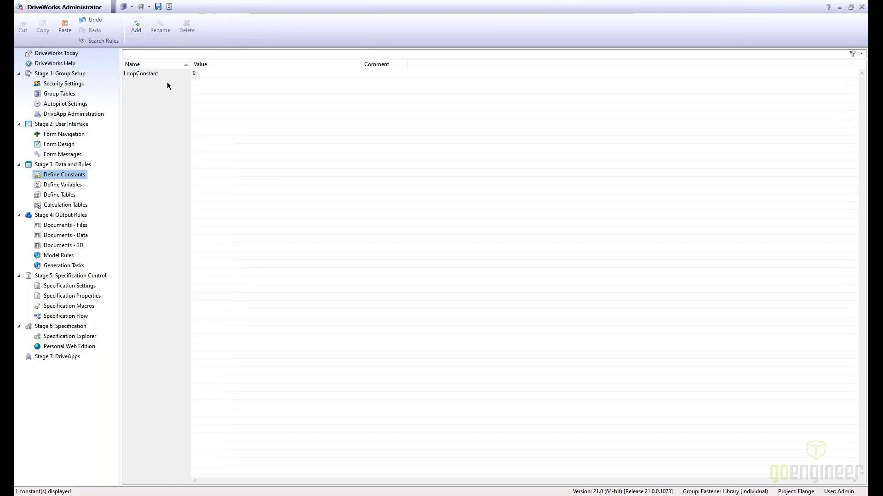
left_click(167, 75)
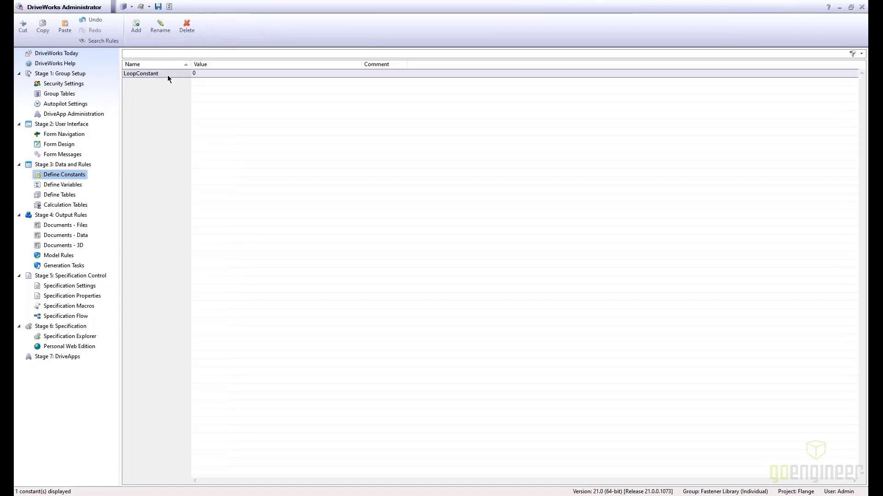
left_click(140, 32)
type("Loop")
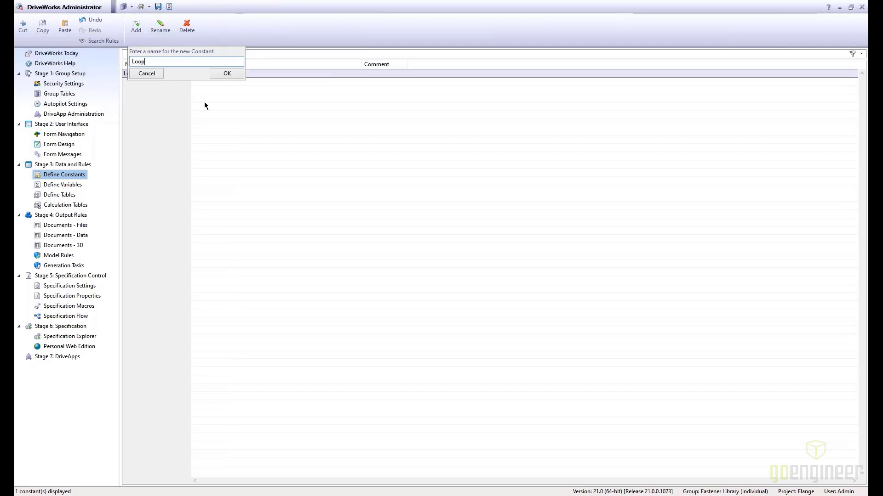
type("Constant")
left_click(148, 73)
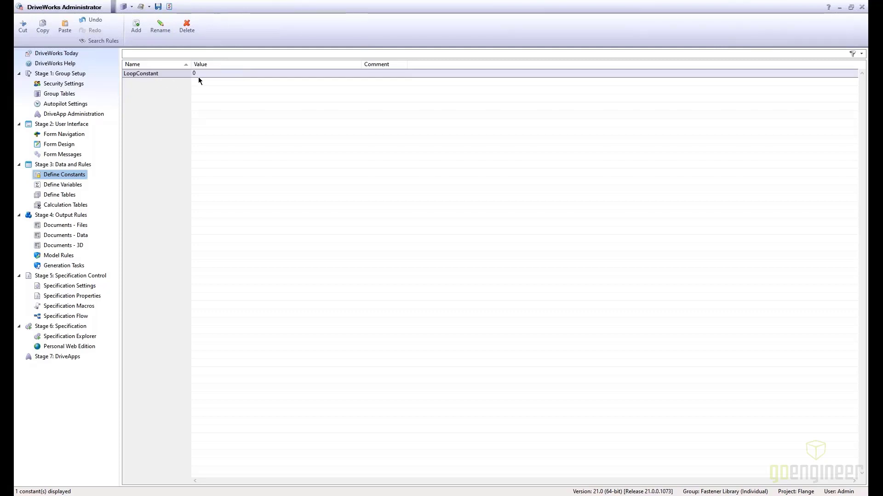
- Open the Blind Flange model rules and widen the Rule column so the full formulas can be read
left_click(59, 257)
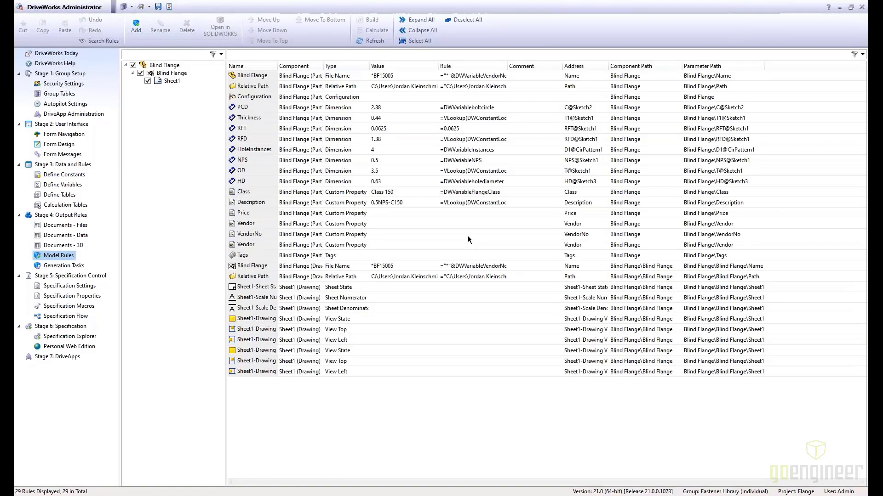
left_click_drag(506, 68, 612, 67)
left_click(538, 203)
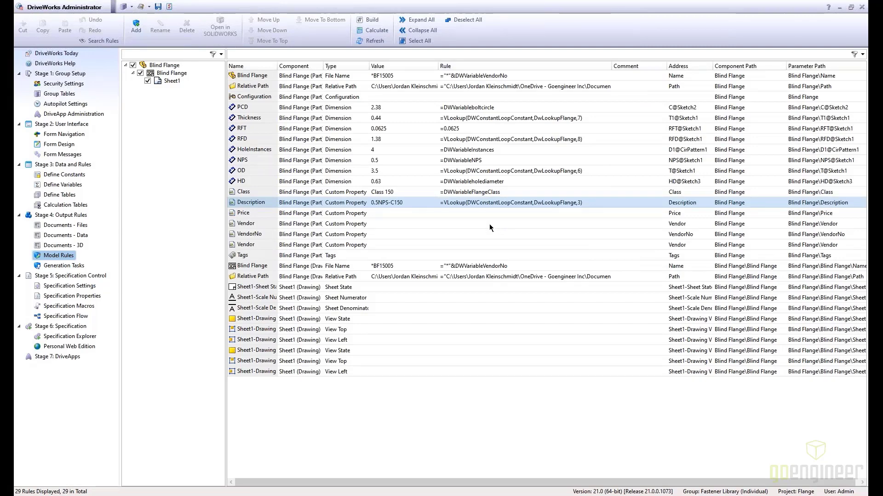
double_click(490, 225)
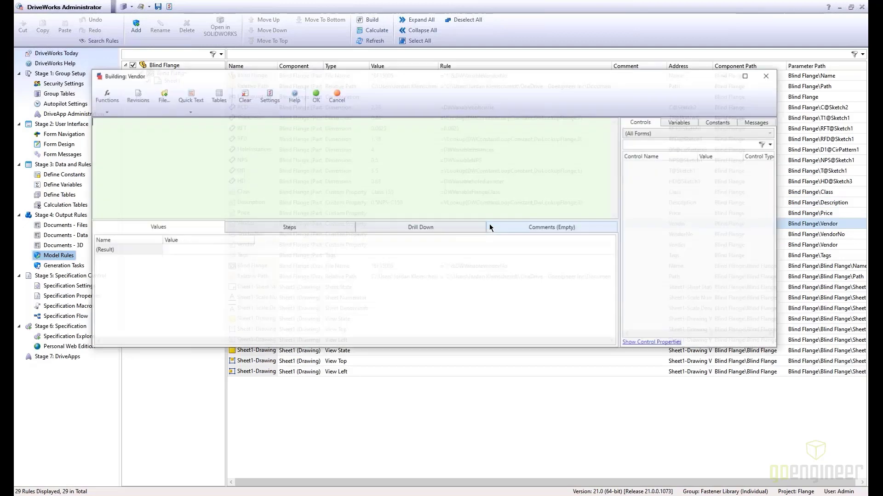
left_click(338, 111)
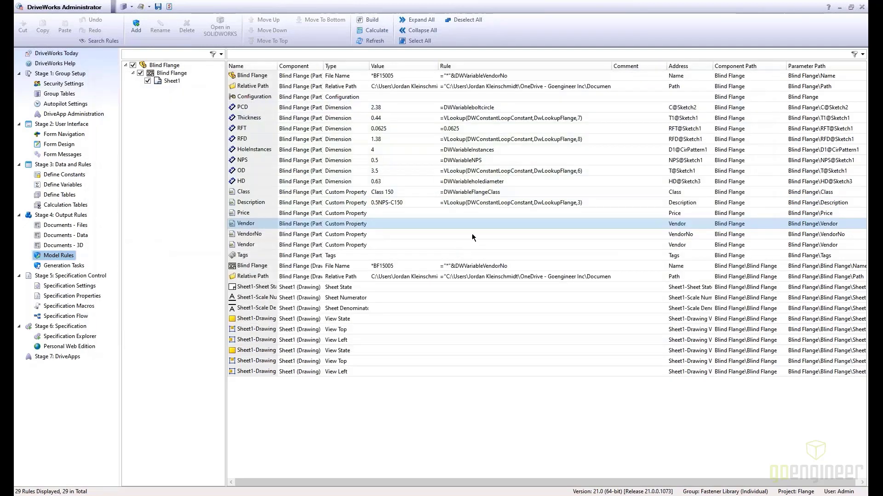
- Build the VendorNo custom property rule as VLookup(DWConstantLoopConstant,DwLookupFlange,2)
double_click(473, 234)
type("Vlookup")
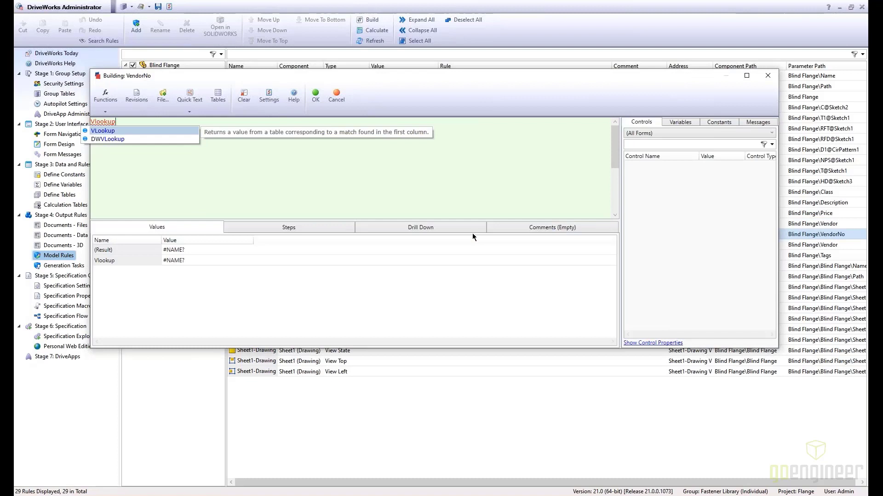
type("(")
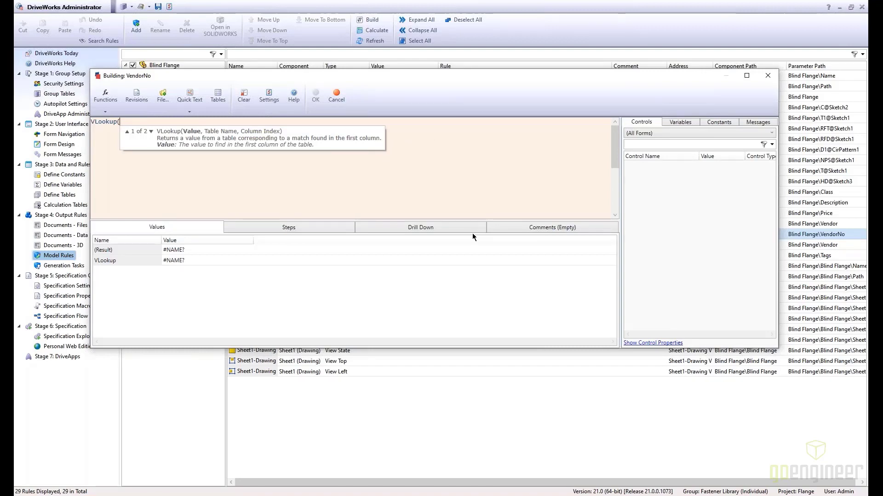
type("loop")
key("Tab")
type(",")
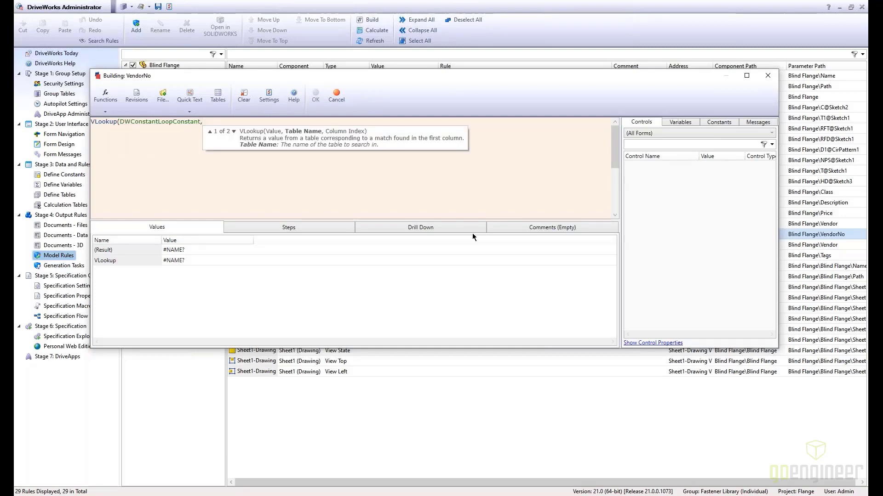
type("look")
key("Tab")
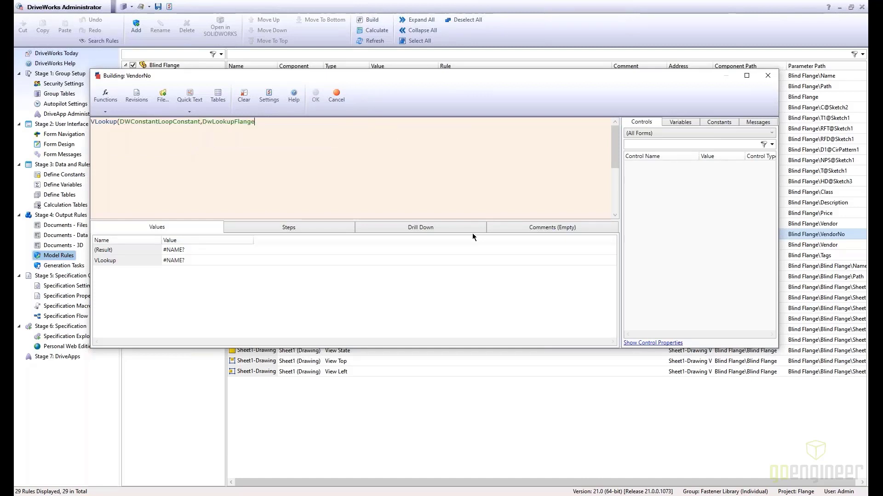
type(",")
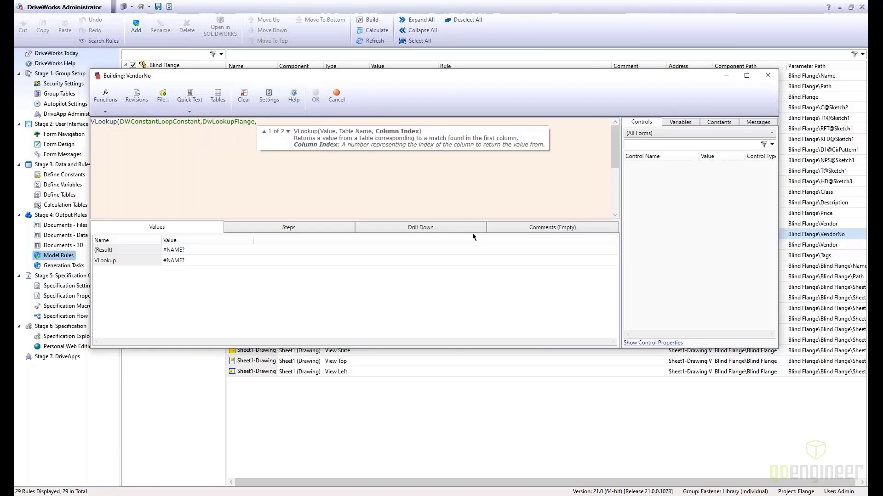
type("2)")
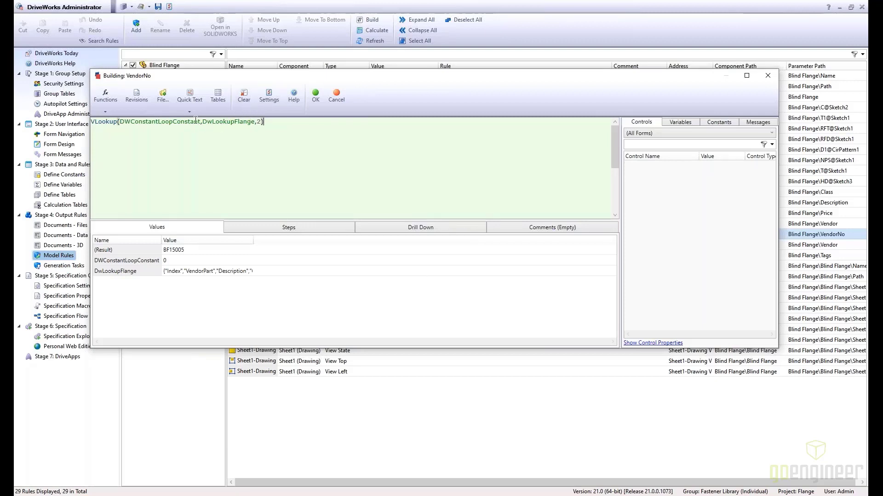
left_click_drag(202, 121, 119, 122)
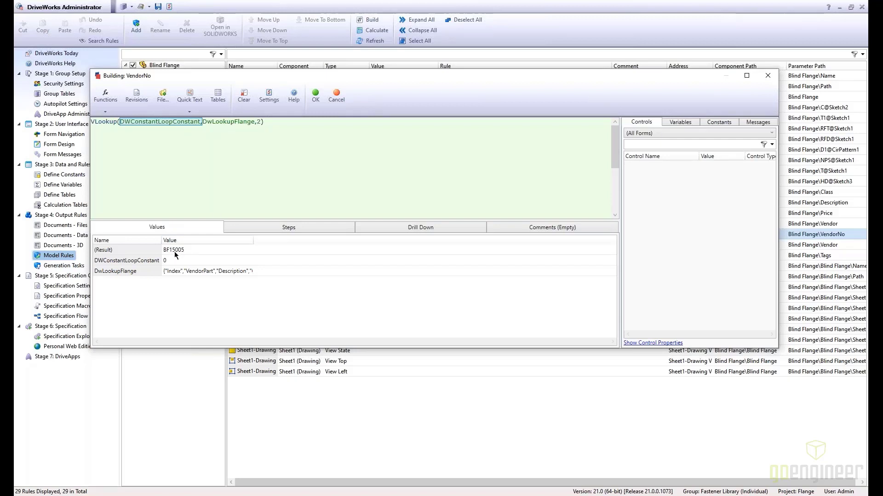
left_click(316, 94)
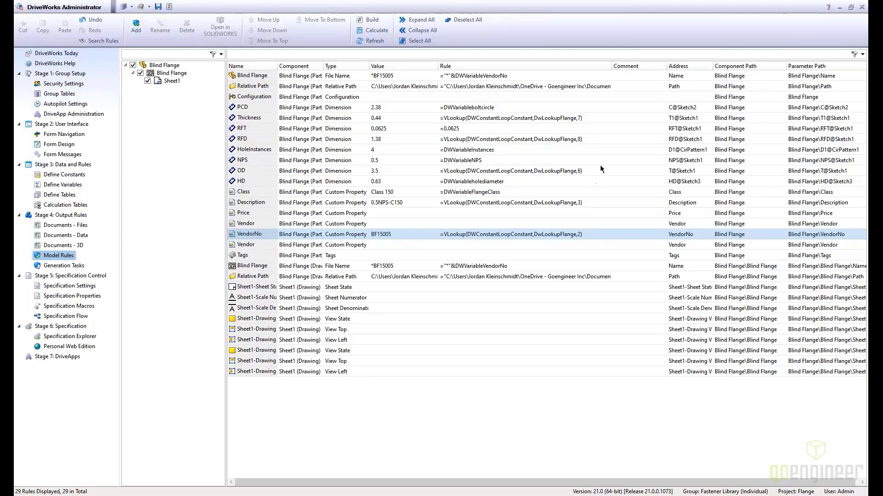
- Examine the NPS dimension's rule and the lookup formula behind its DWVariableNPS variable, leaving the rule as it is
left_click(588, 170)
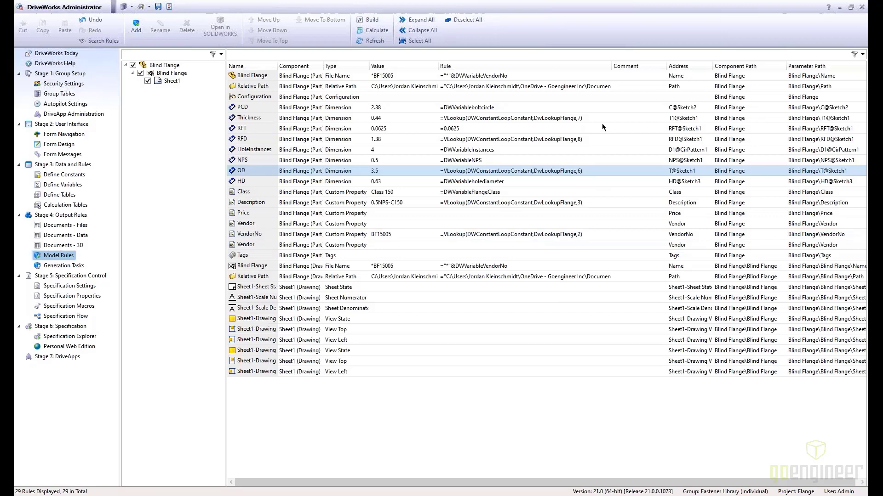
left_click(572, 149)
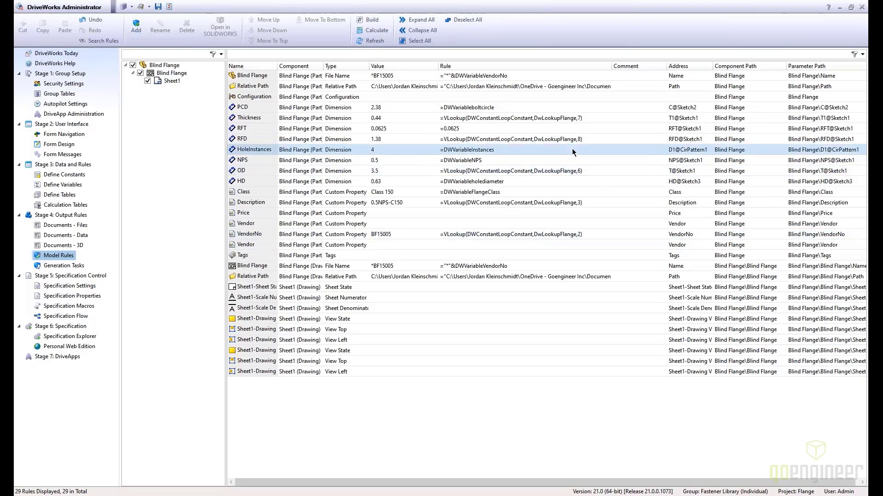
double_click(548, 160)
left_click_drag(371, 159, 81, 146)
right_click(117, 125)
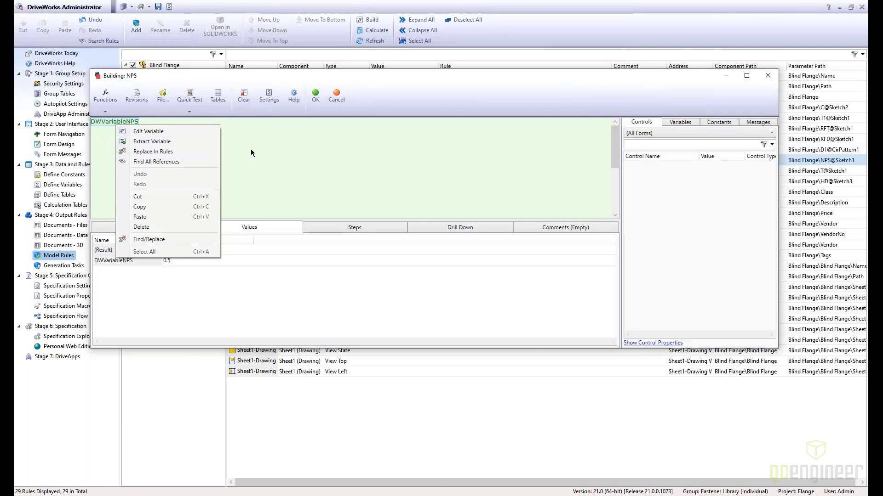
left_click(170, 141)
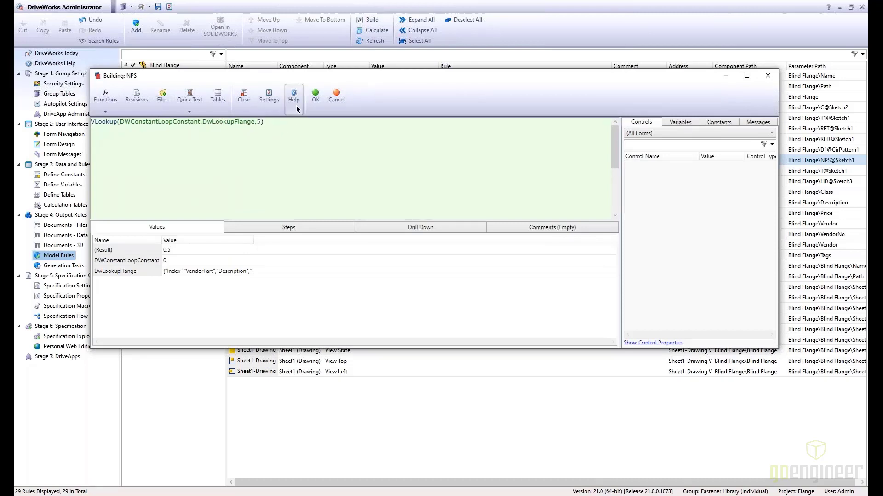
left_click(314, 102)
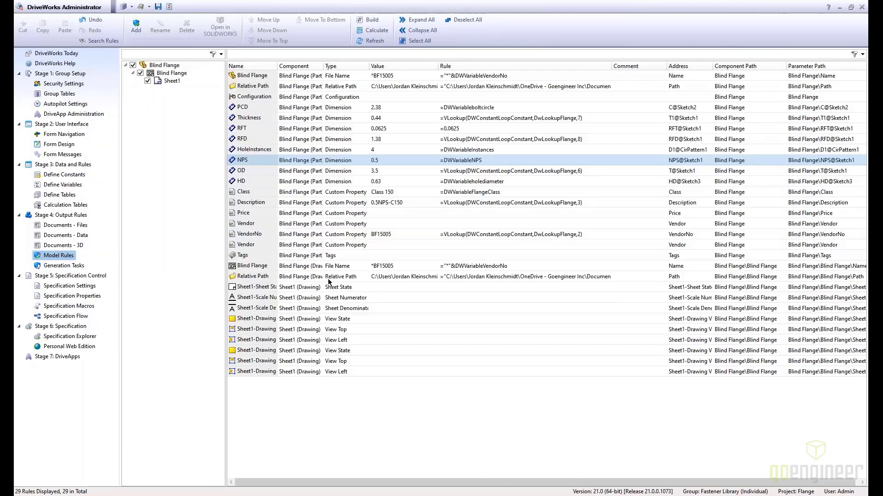
- In the ReleaseParts specification macro, search the available tasks for "model" and choose Blind Flange as the model in the Release Model(s) task
left_click(64, 306)
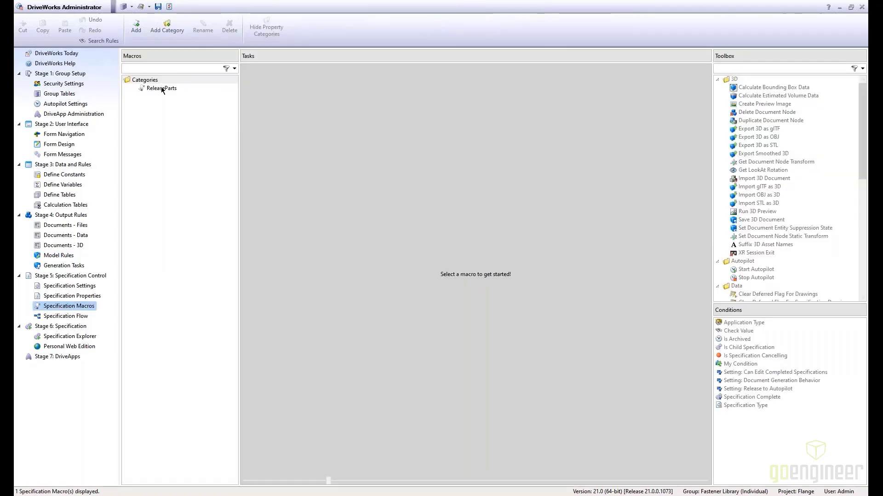
left_click(725, 67)
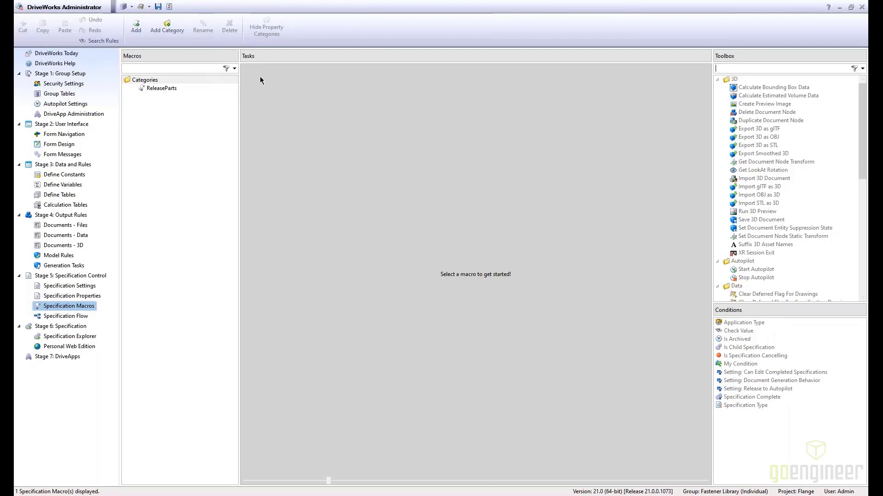
left_click(181, 88)
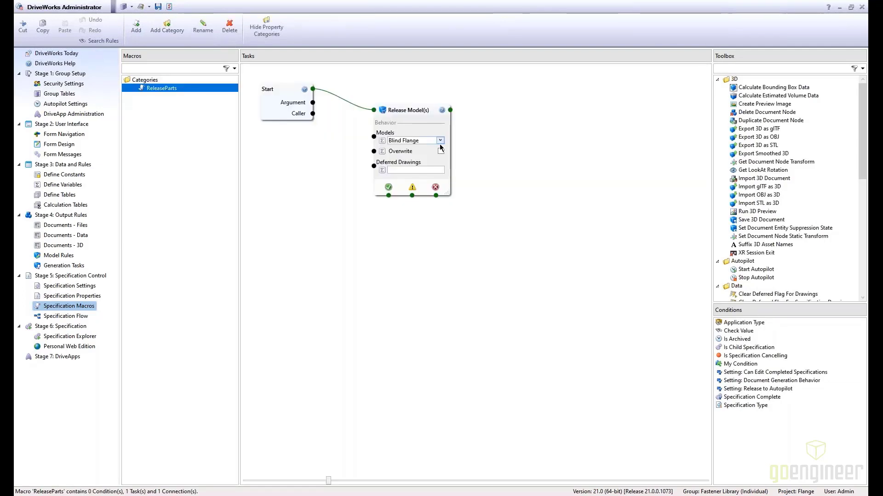
left_click(757, 68)
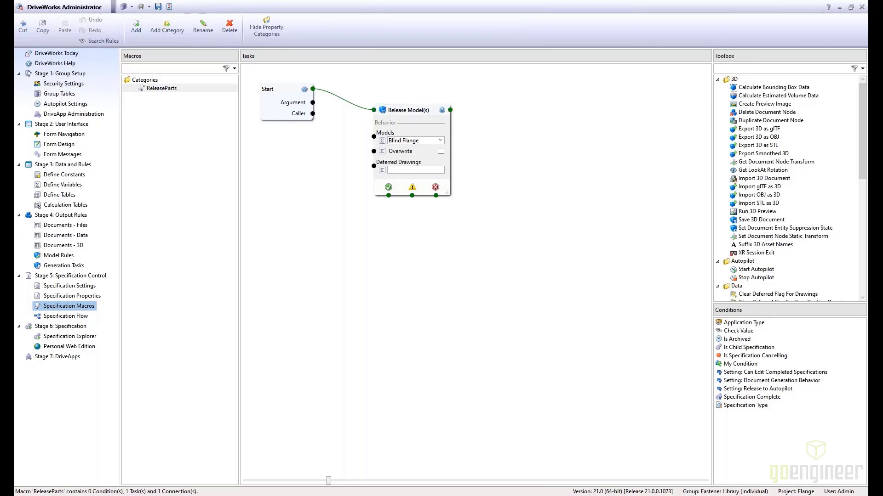
type("model")
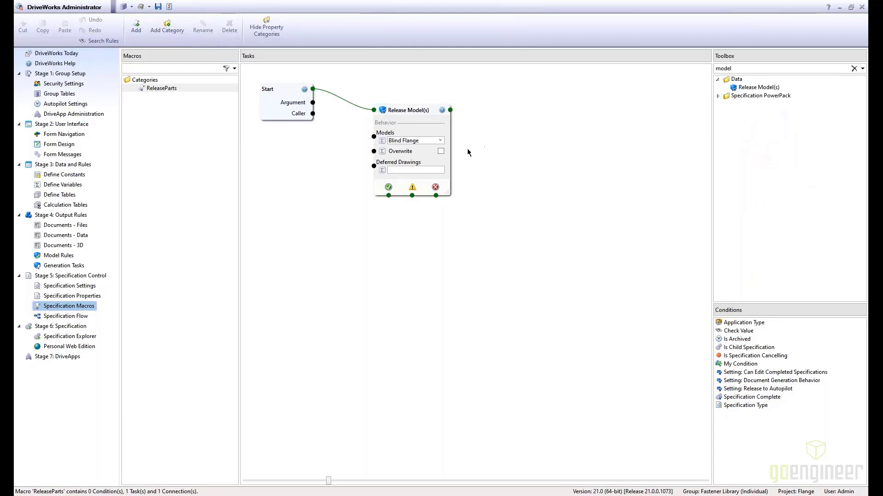
left_click(440, 140)
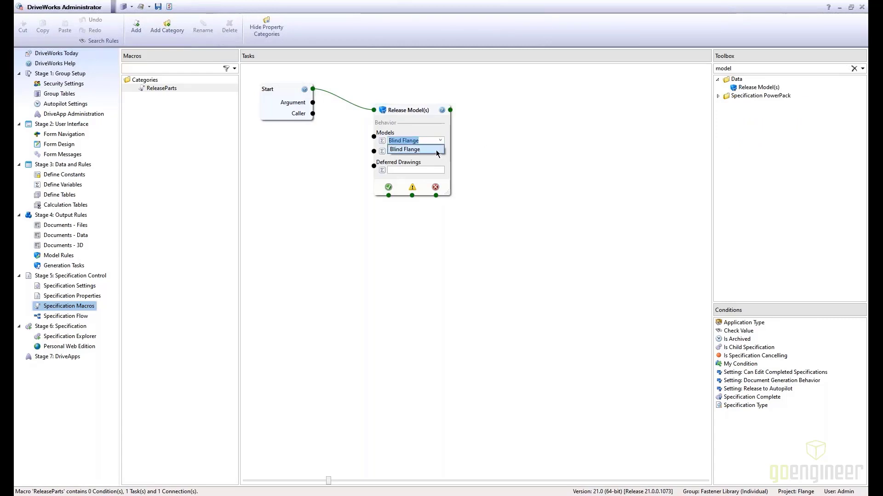
left_click(436, 152)
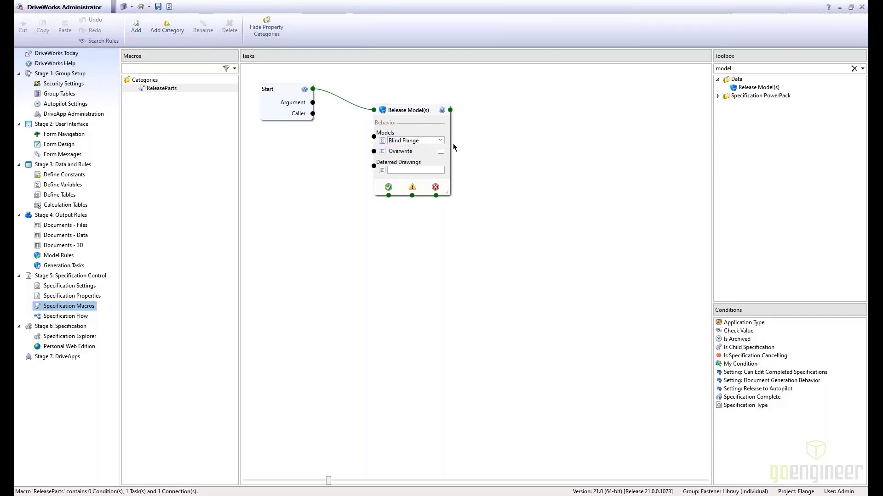
- Reroute the Edit transition line in the specification flow and clear the Limit Value of the Complete state's Run Macro in a Loop task
left_click(80, 318)
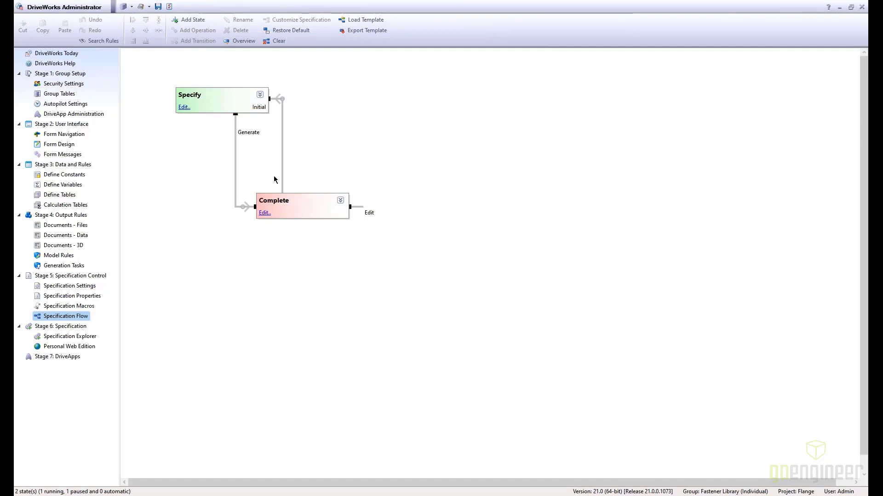
left_click_drag(283, 177, 385, 177)
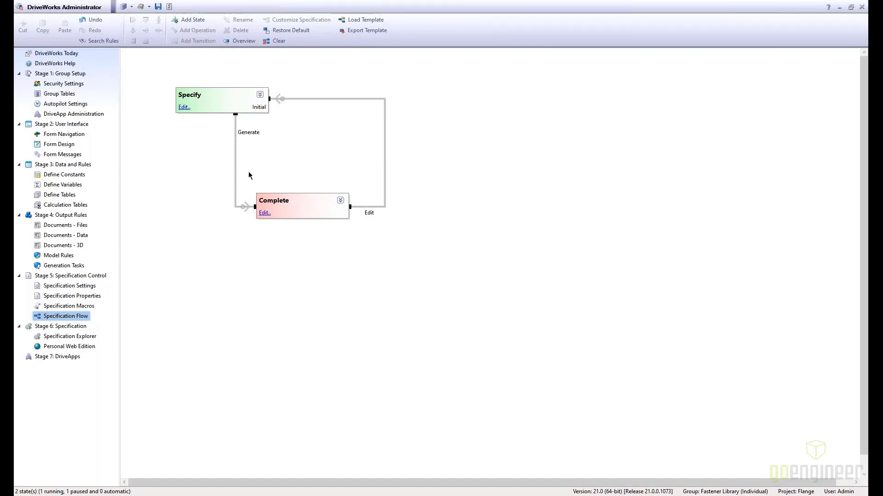
left_click(262, 213)
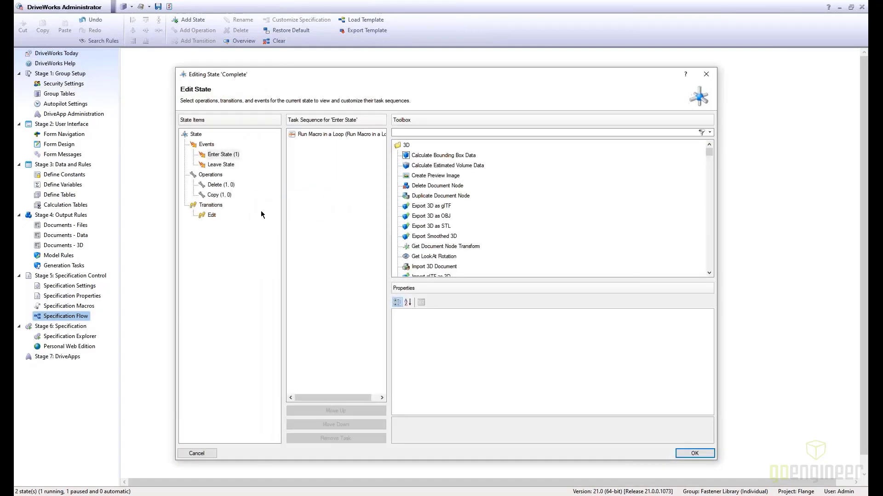
left_click(326, 135)
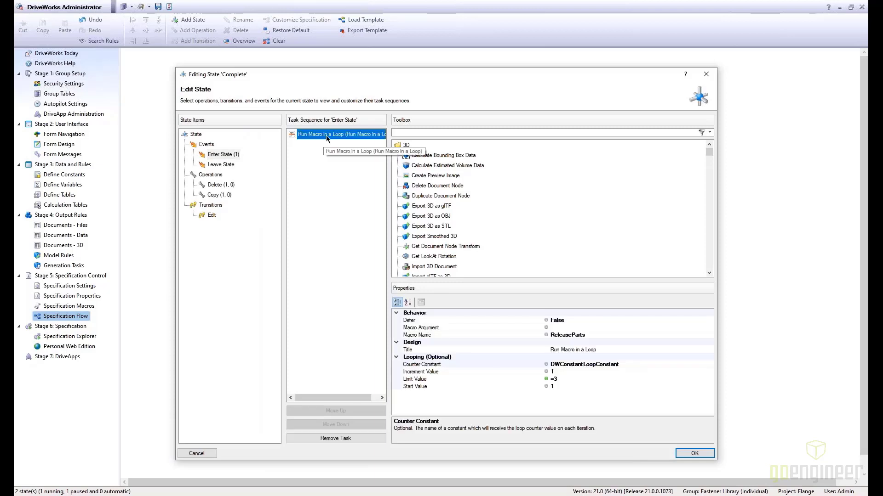
key("BackSpace")
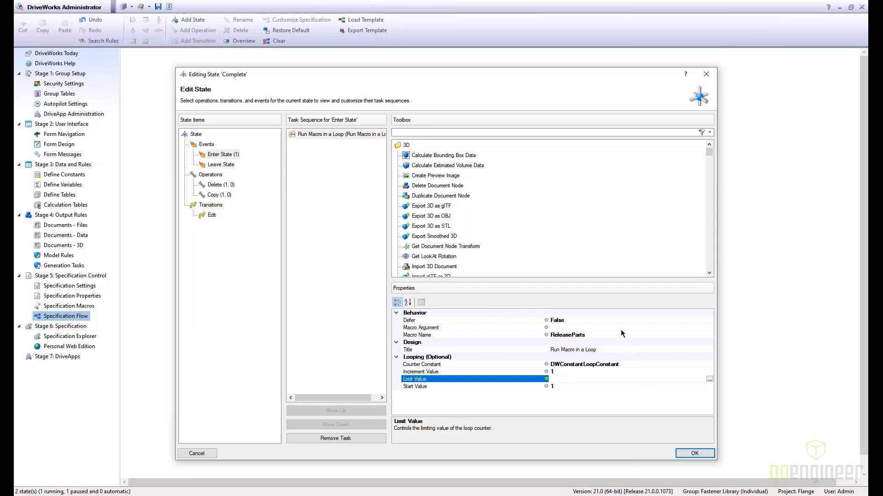
- Choose ReleaseParts as the macro of the loop task and DWConstantLoopConstant as its Counter Constant
left_click(632, 335)
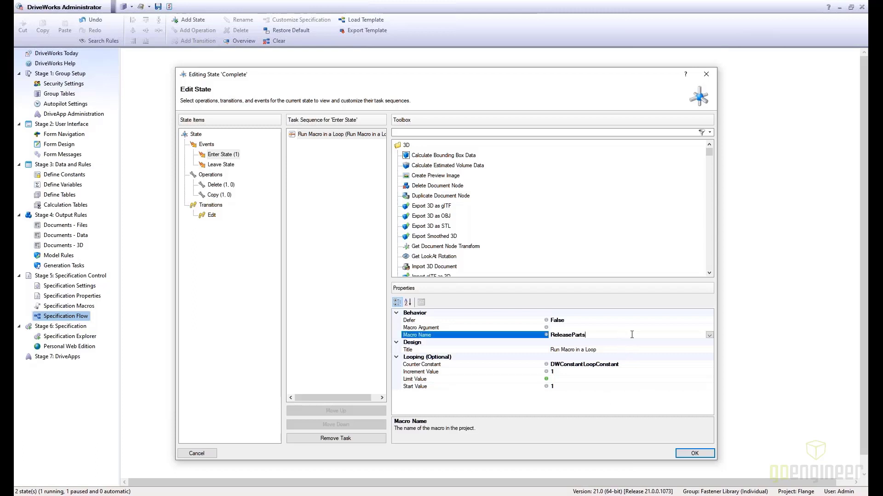
left_click(709, 335)
left_click(681, 346)
left_click(668, 364)
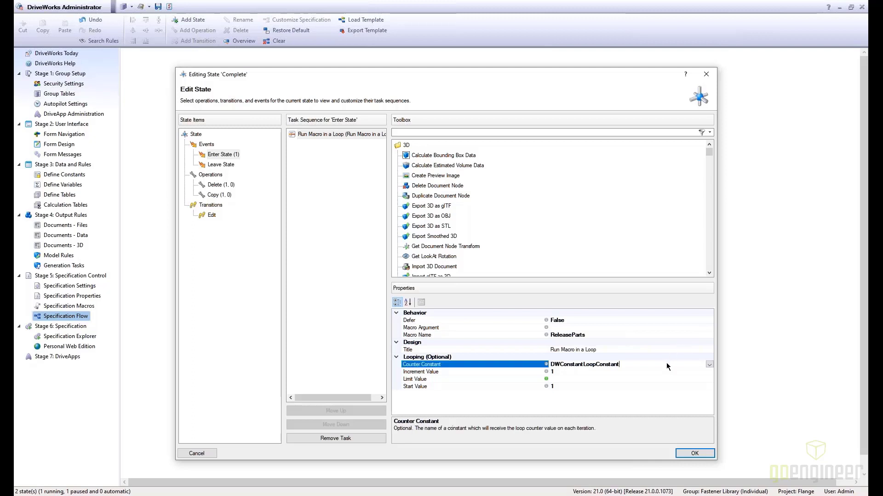
left_click(709, 364)
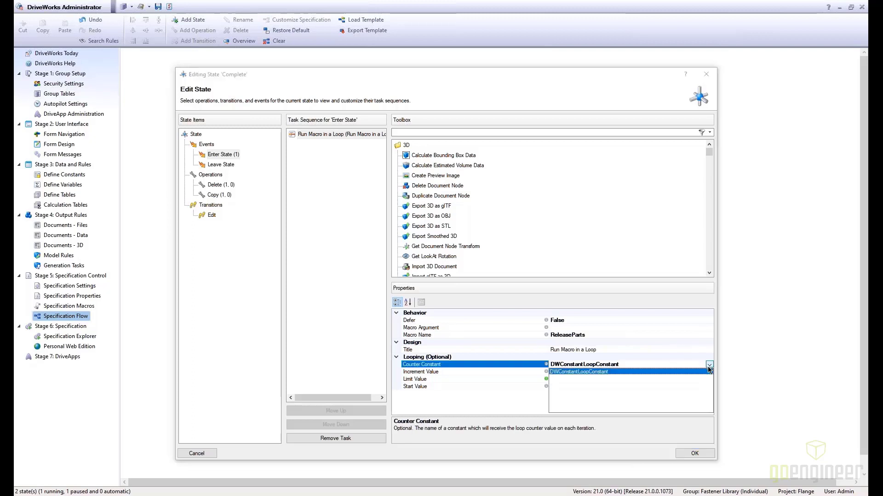
left_click(621, 371)
left_click(627, 371)
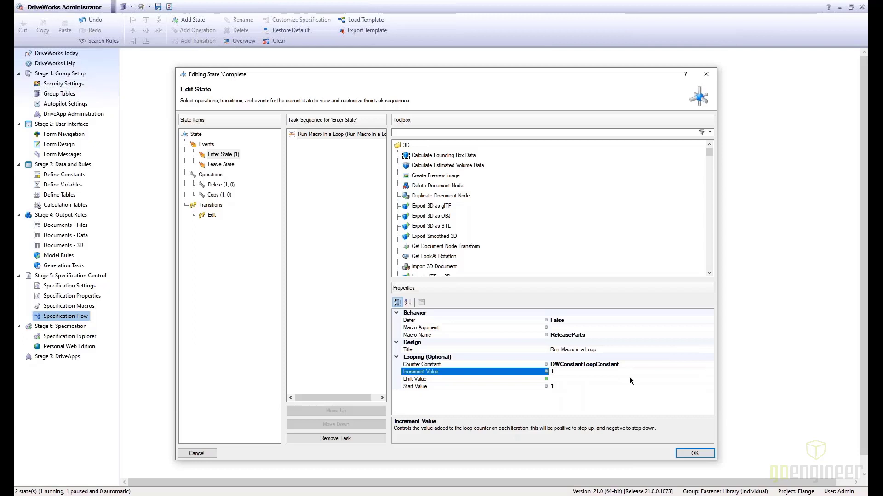
- Build the loop task's Limit Value rule as TableMaxValue(DwLookupFlange,1) so the loop covers every row of the Flange table
left_click(630, 379)
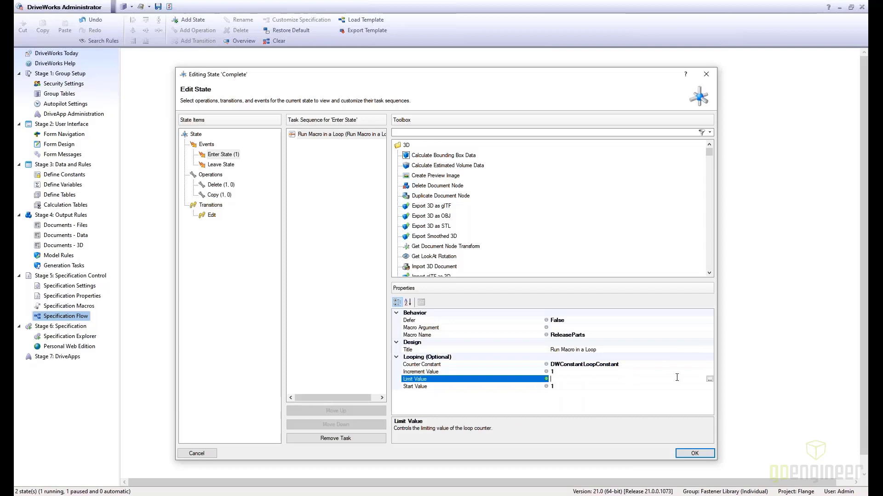
left_click(709, 379)
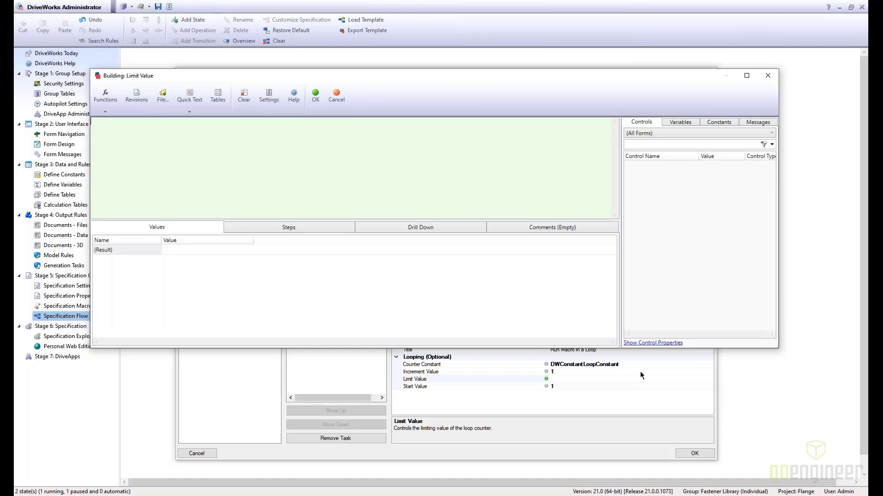
type("Table")
key("BackSpace")
key("BackSpace")
key("BackSpace")
key("BackSpace")
key("BackSpace")
type("Ma")
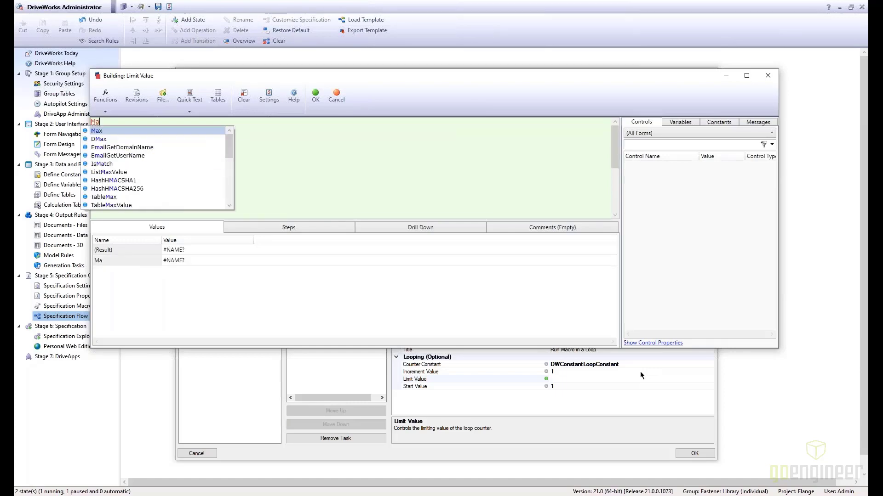
type("x")
key("Down")
key("Down")
key("Down")
key("Down")
type("(")
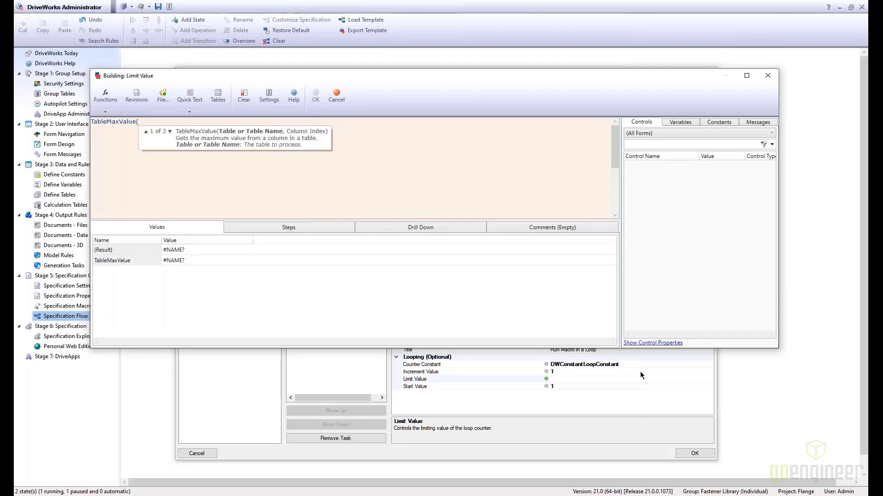
type("flang")
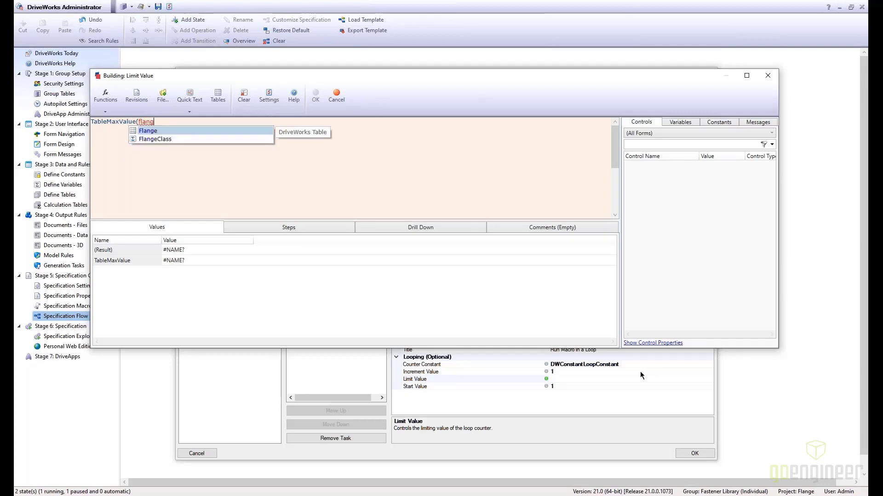
key("Tab")
type(",")
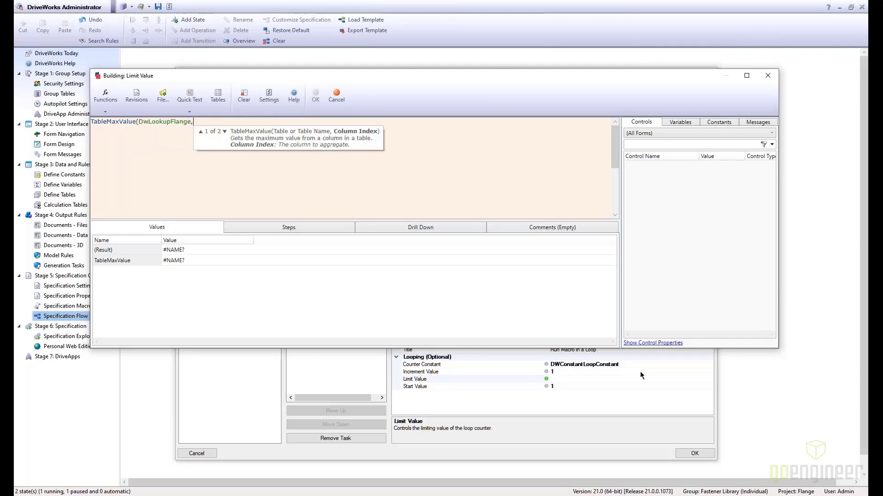
type("1)")
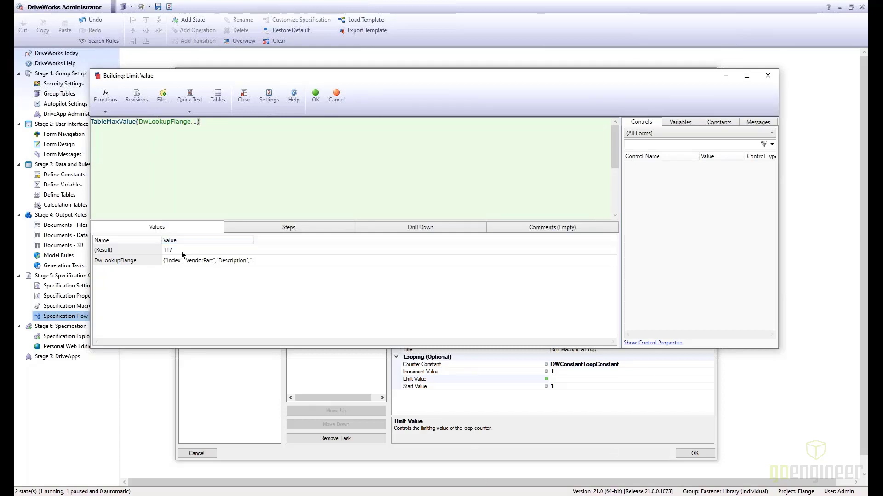
left_click(316, 95)
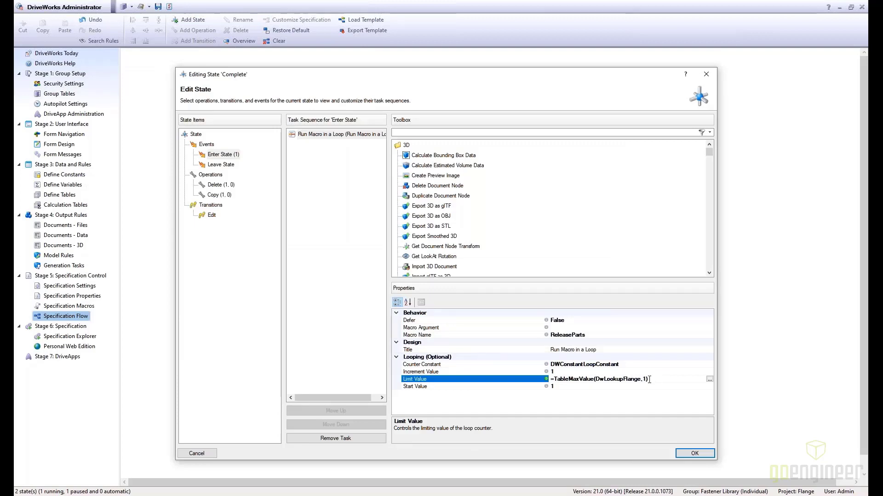
- Set the loop task's Limit Value to =3 and accept the changes to the Complete state
left_click_drag(649, 379, 554, 375)
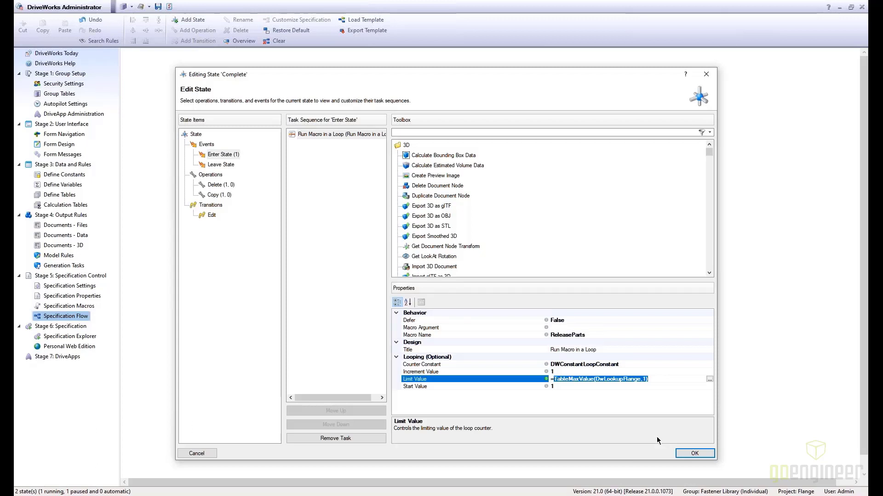
type("3")
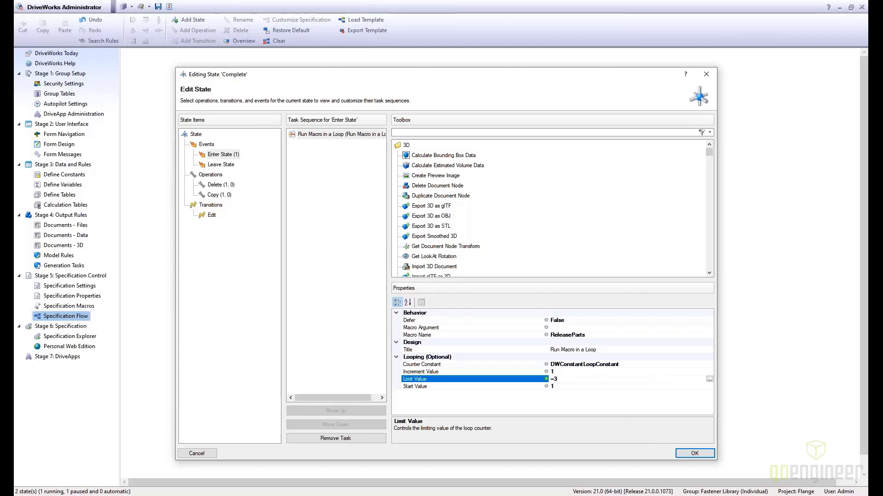
left_click(691, 454)
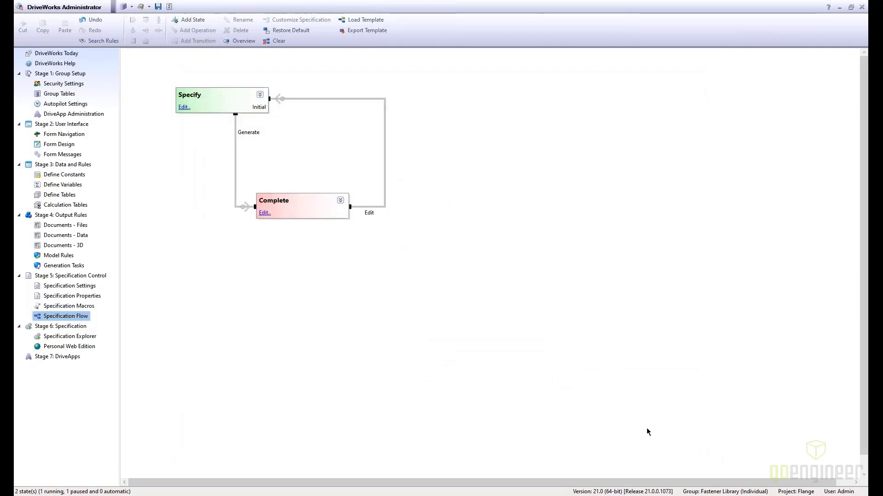
- Generate a new specification from the Flange project and close the resulting flange documents in SOLIDWORKS
left_click(85, 340)
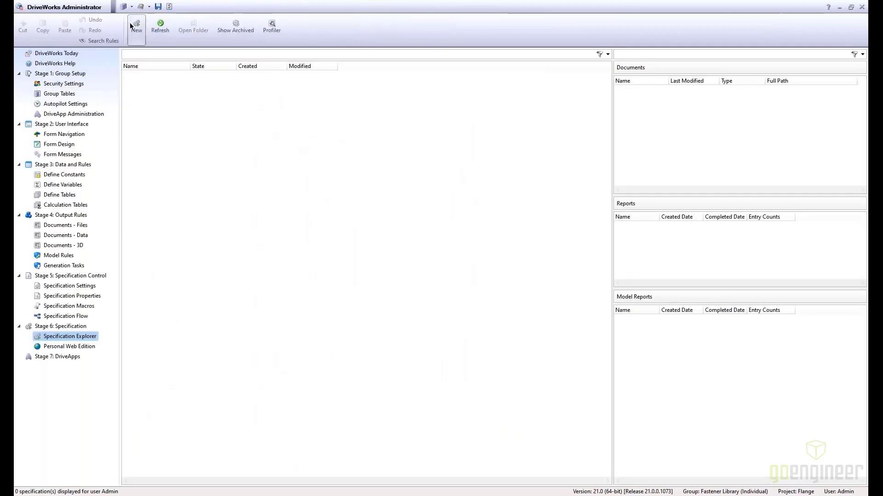
left_click(136, 26)
left_click(474, 274)
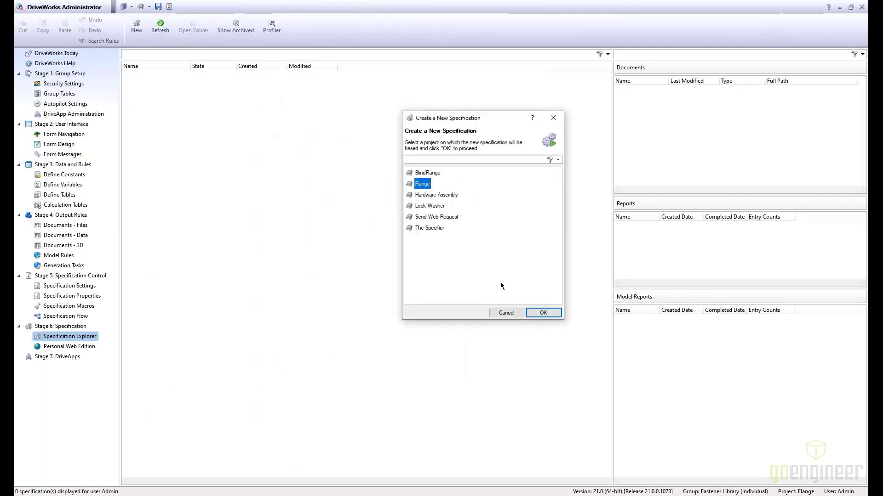
left_click(537, 311)
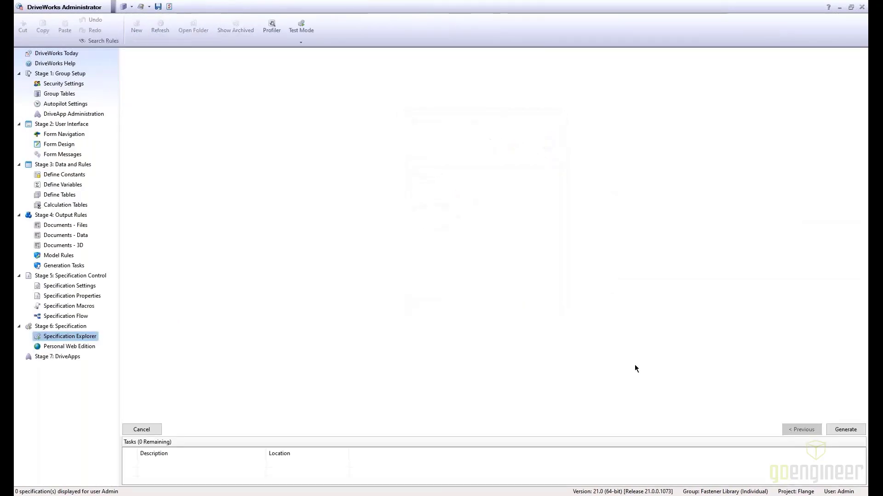
left_click(845, 430)
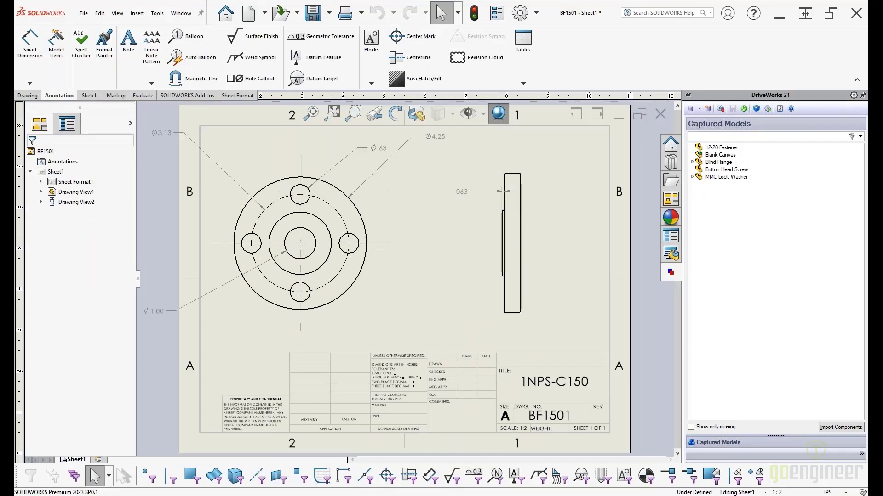
key("ctrl+w")
key("ctrl+w")
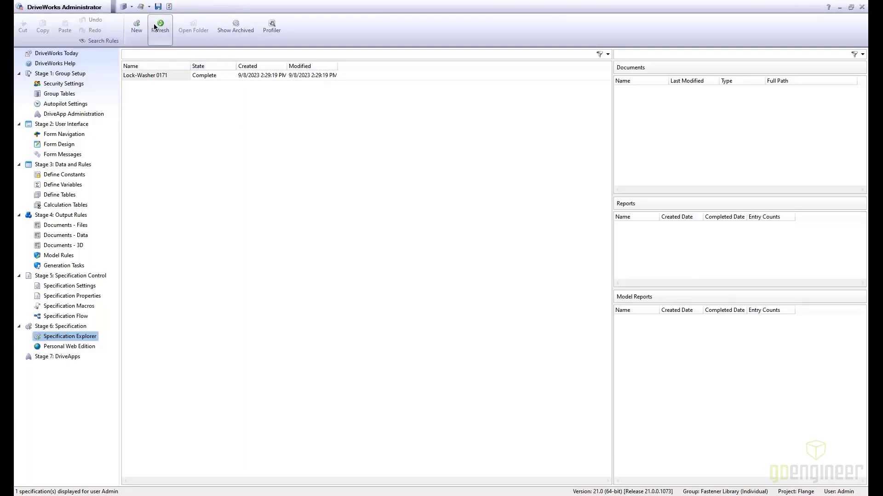
- Open the folder of the Lock-Washer 0171 specification and browse from there to the Blind Flange folder under DW Create Part Library > Libraries
left_click(161, 76)
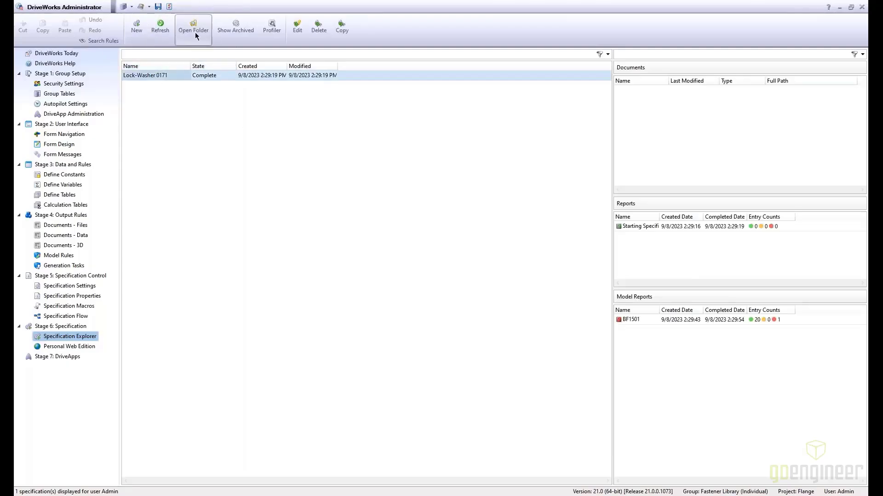
left_click(193, 26)
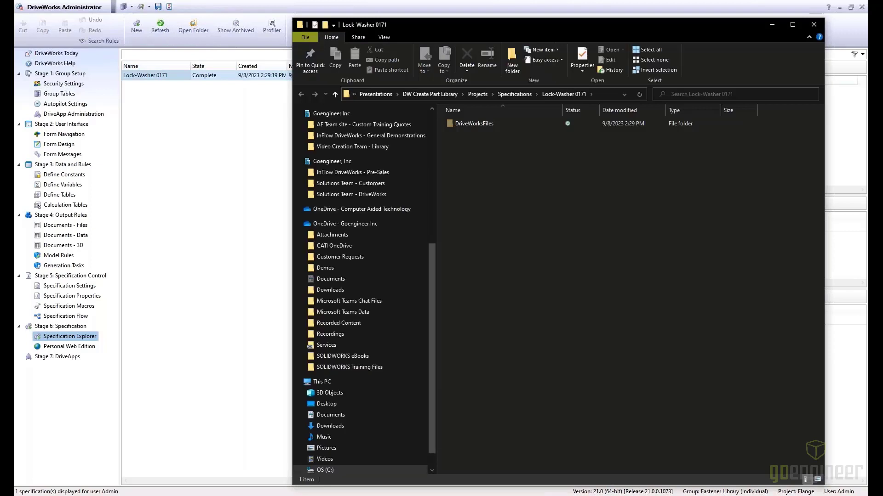
left_click(477, 94)
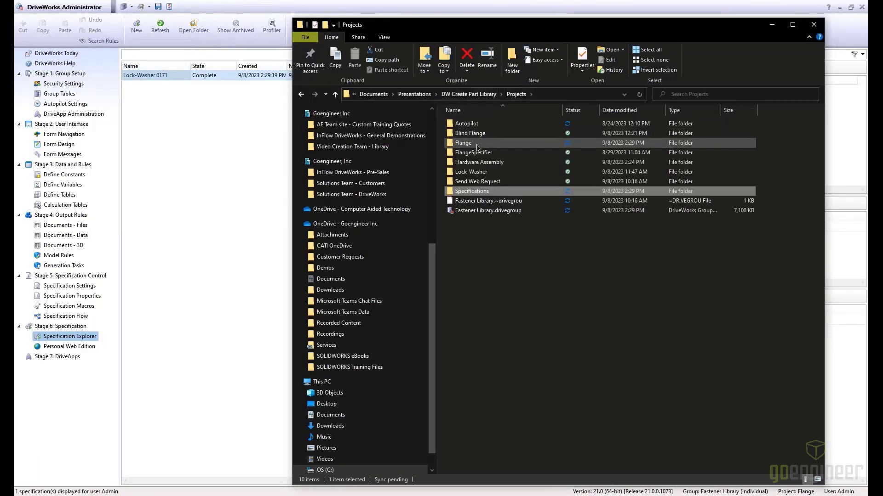
double_click(463, 143)
left_click(515, 95)
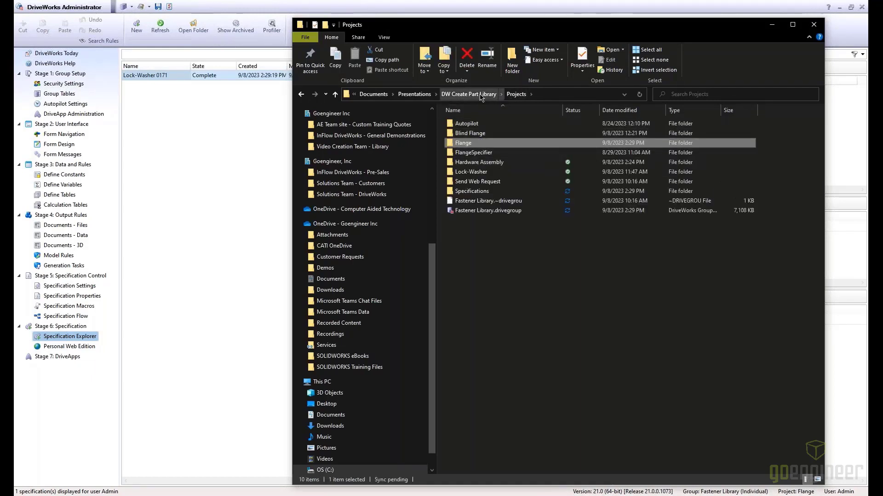
left_click(480, 94)
double_click(484, 143)
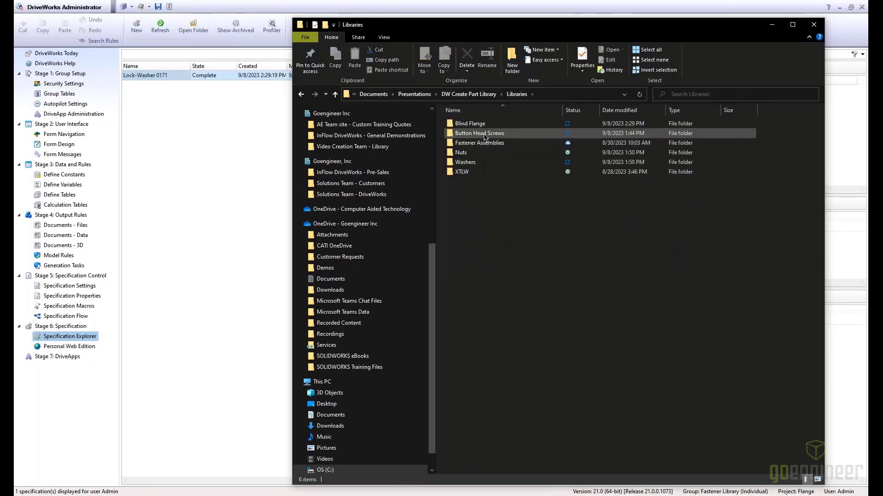
double_click(499, 124)
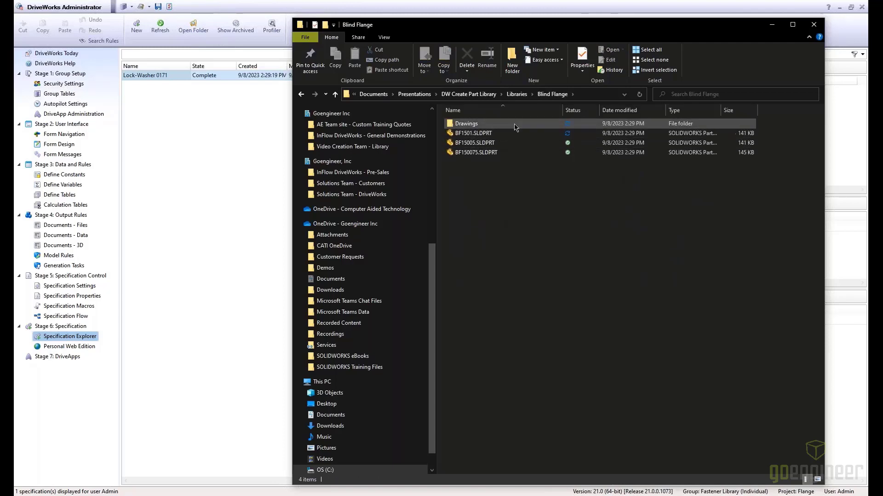
- Check the generated drawings in the Drawings subfolder and the parts in Blind Flange, and close the folder window
double_click(513, 126)
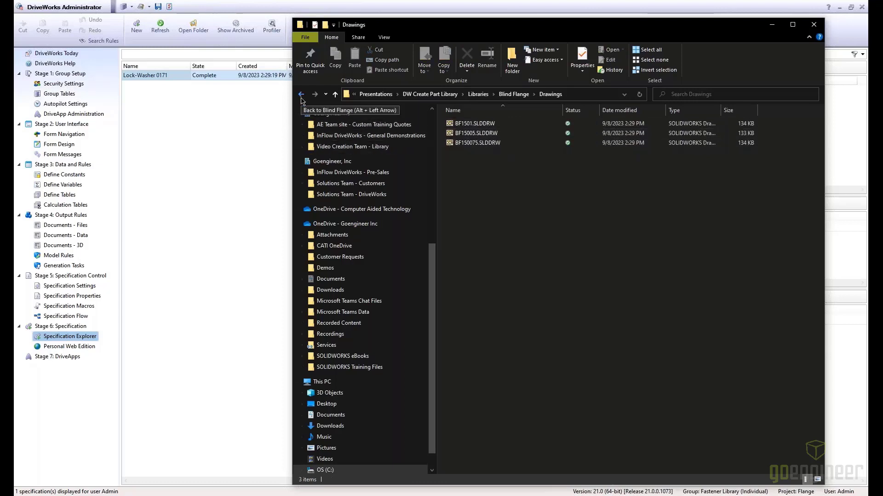
left_click(301, 97)
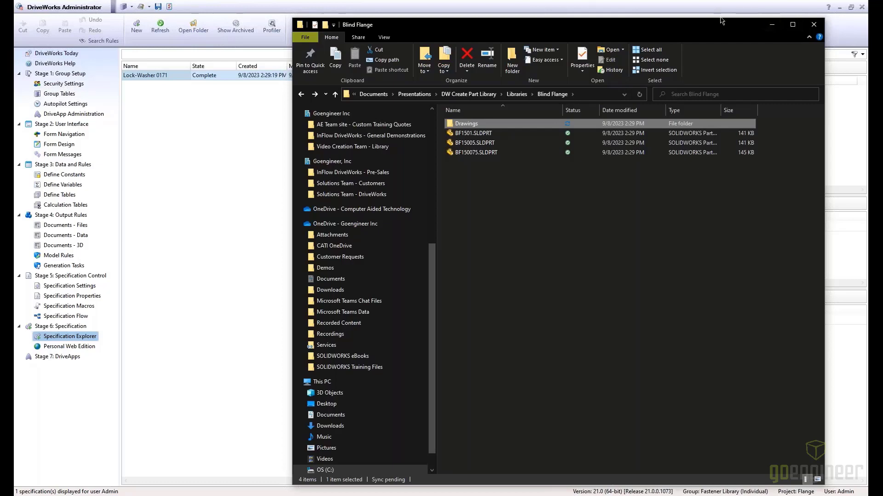
left_click_drag(719, 18, 625, 69)
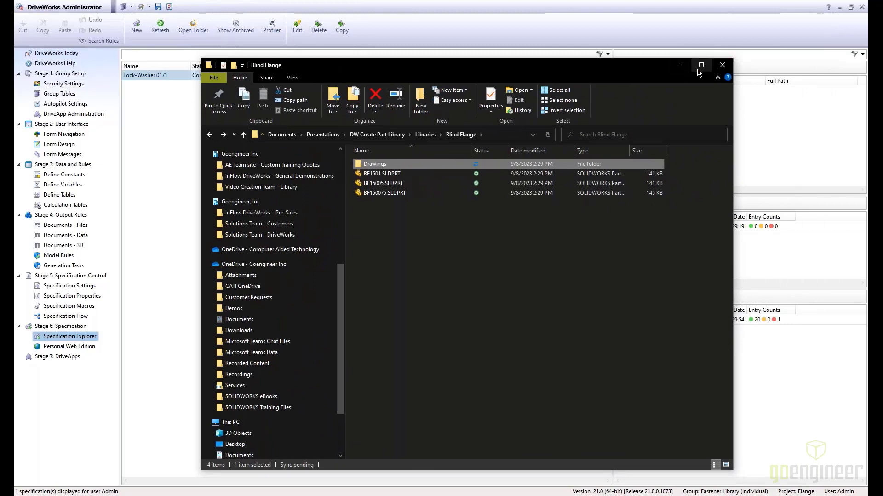
left_click(721, 69)
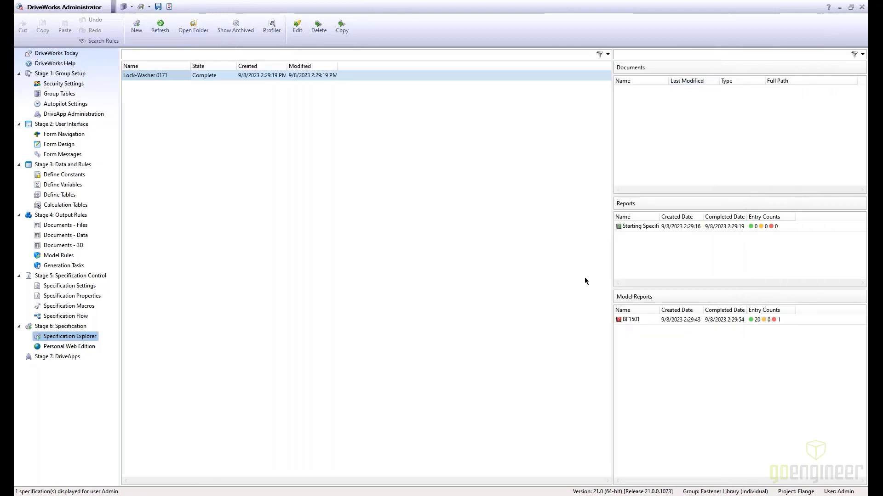
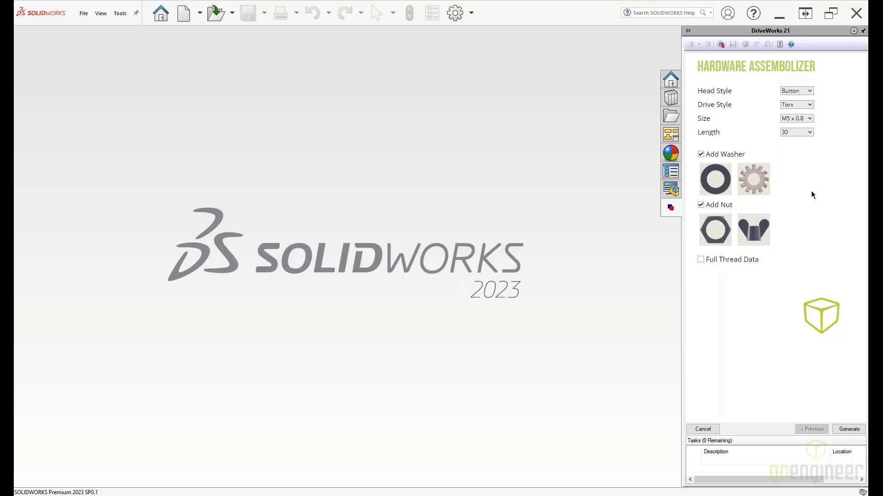
- Choose the flat washer and the hex nut for the hardware assembly, and generate the specification
left_click(729, 186)
left_click(725, 231)
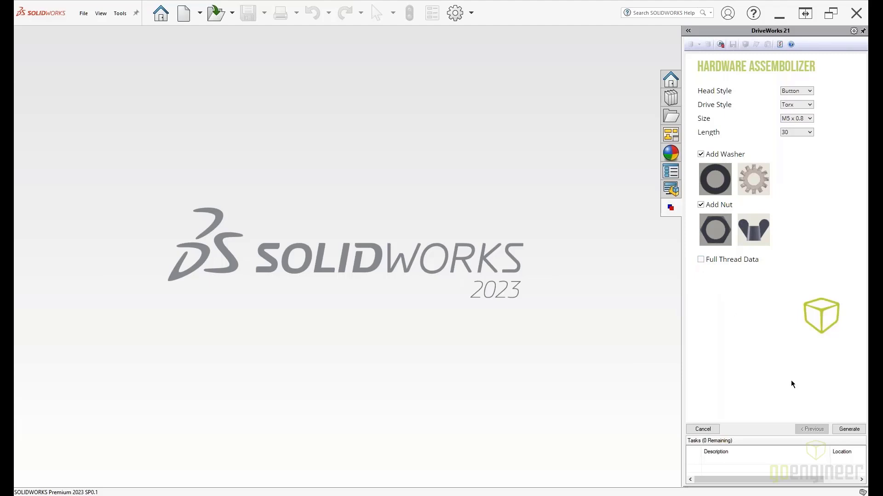
left_click(850, 429)
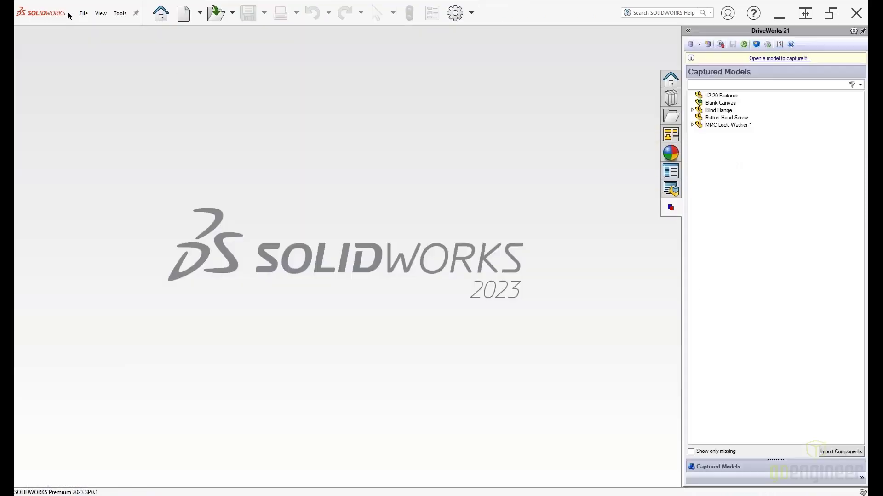
- Open the generated TORX-M5x0.8-30mm Nut and Washer assembly and inspect it from several sides
left_click(84, 13)
left_click(106, 92)
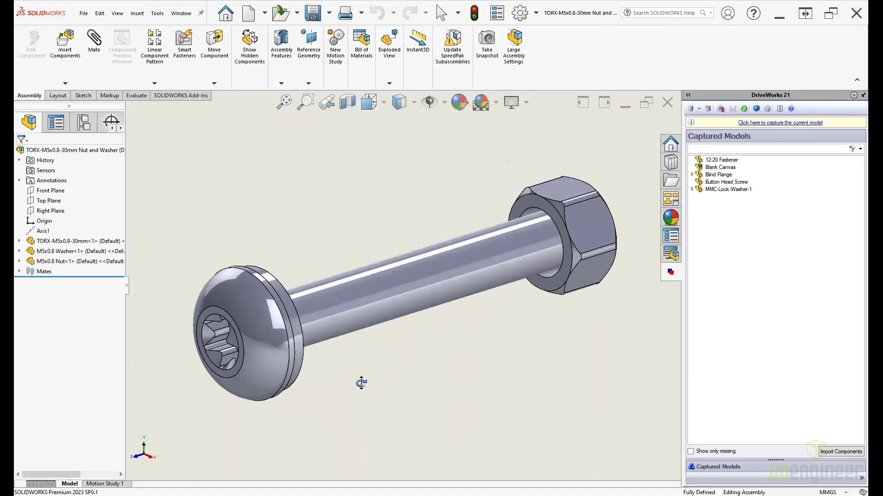
middle_click_drag(361, 383, 305, 351)
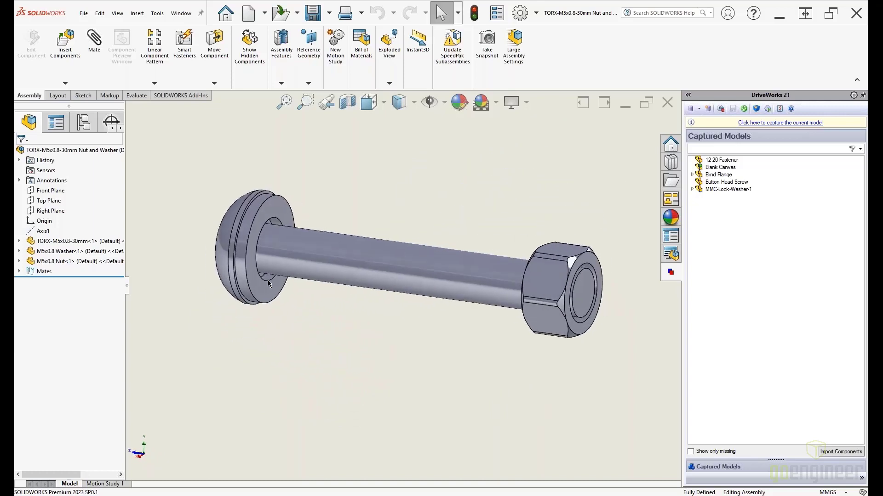
middle_click_drag(359, 308, 457, 306)
- Unsuppress the Thread1 feature of the TORX-M5x0.8-30mm screw and view the assembly in isometric
left_click(433, 253)
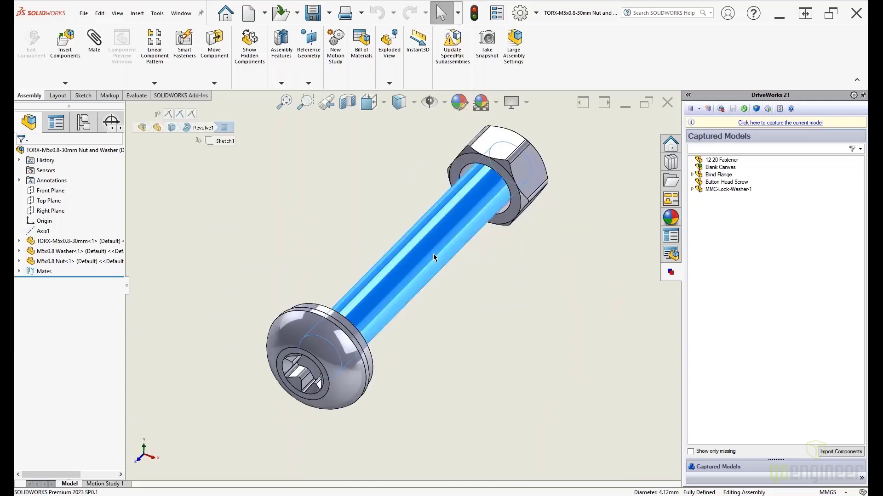
left_click(19, 241)
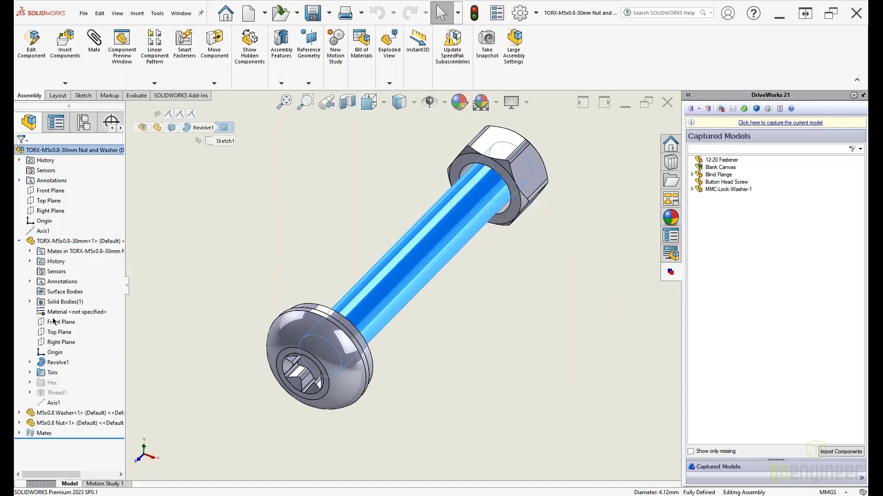
right_click(52, 392)
left_click(72, 346)
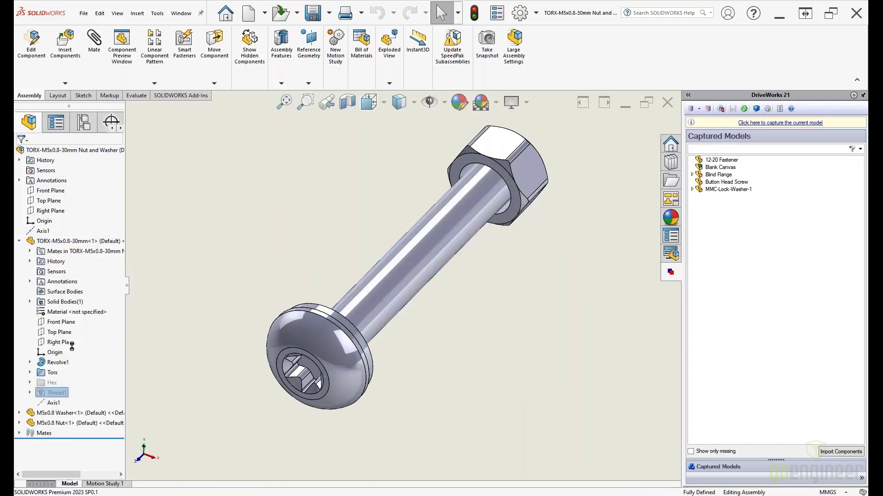
middle_click_drag(422, 402, 210, 341)
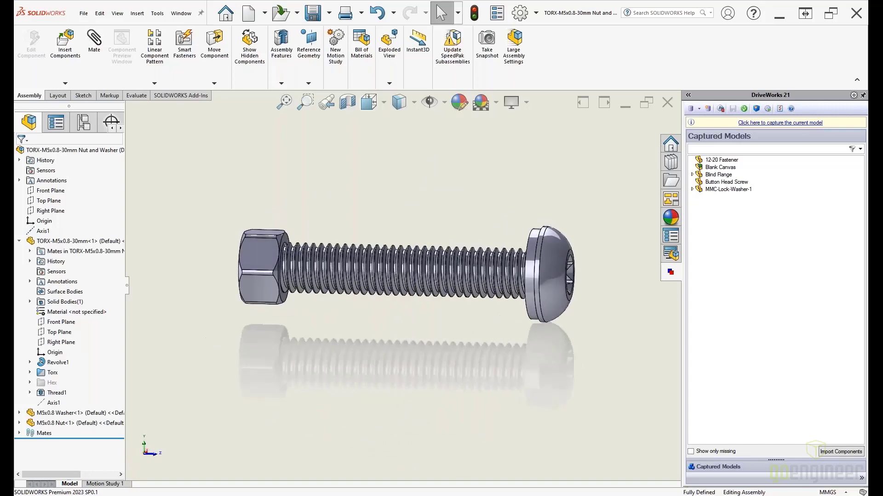
key("ctrl+7")
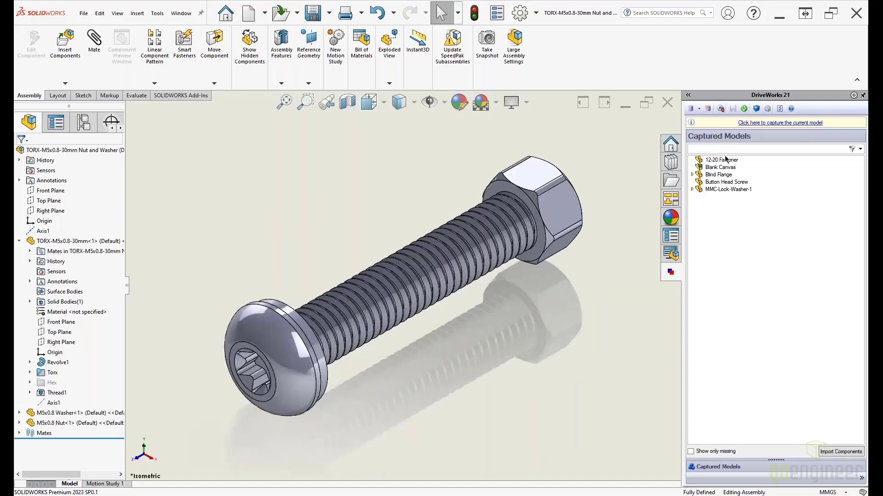
- Start a new specification from the Hardware Assembly project
left_click(768, 112)
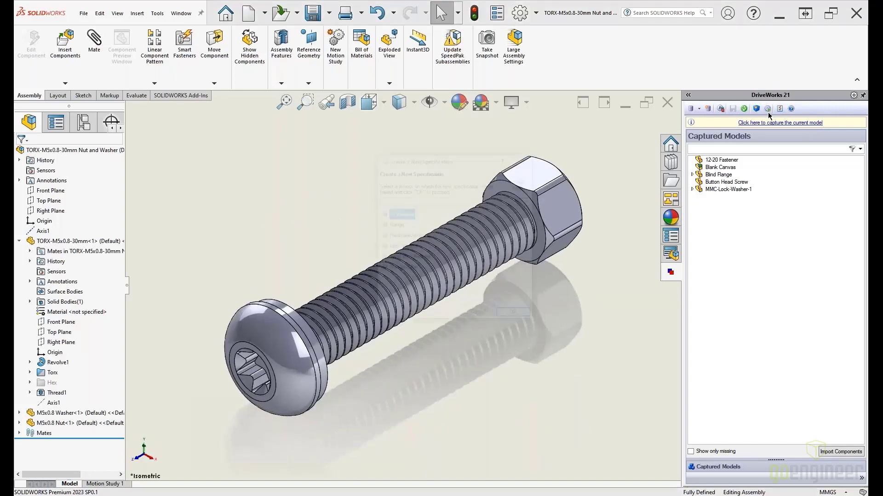
left_click(409, 236)
left_click(516, 316)
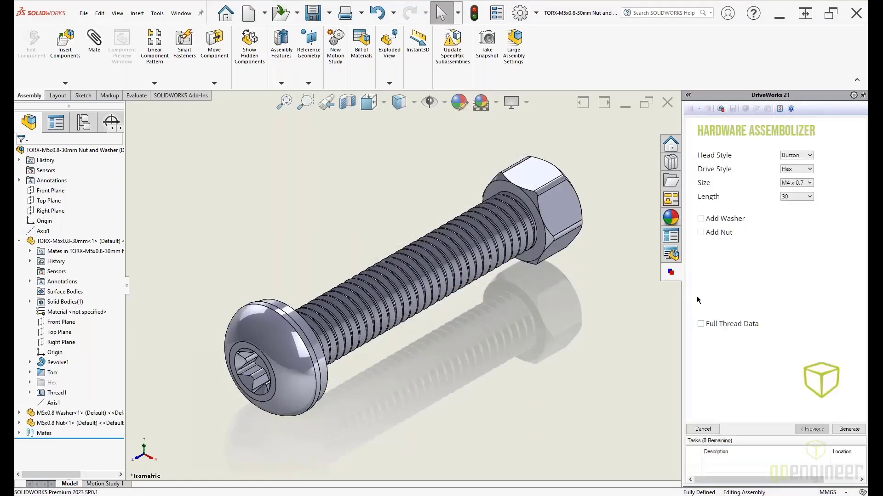
- Enable the washer and nut options on the form to view their types, and clear both again
left_click(701, 219)
left_click(701, 271)
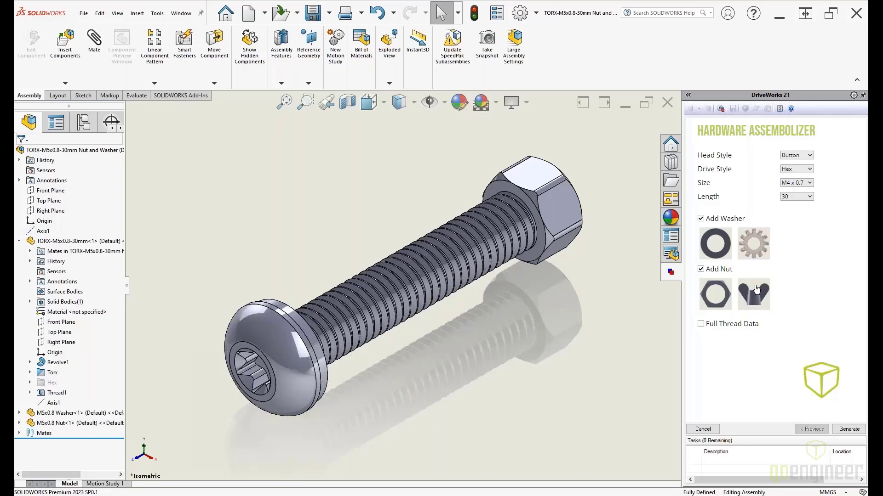
left_click(701, 270)
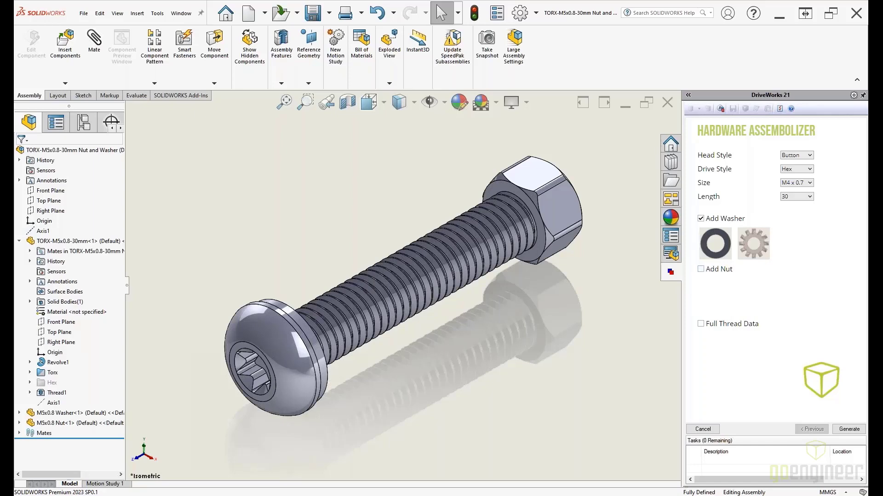
left_click(701, 218)
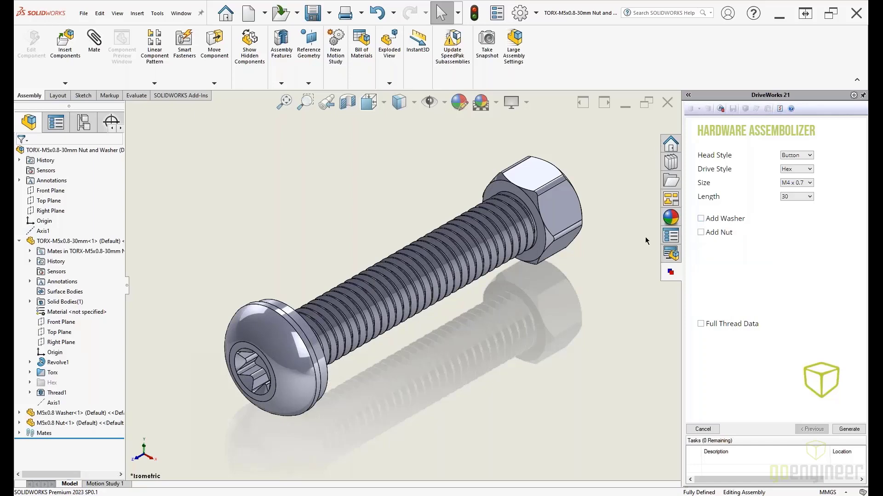
- Close the screw assembly without saving, and select Hardware Assembly 0172 in the refreshed specification list of DriveWorks Administrator
left_click(672, 101)
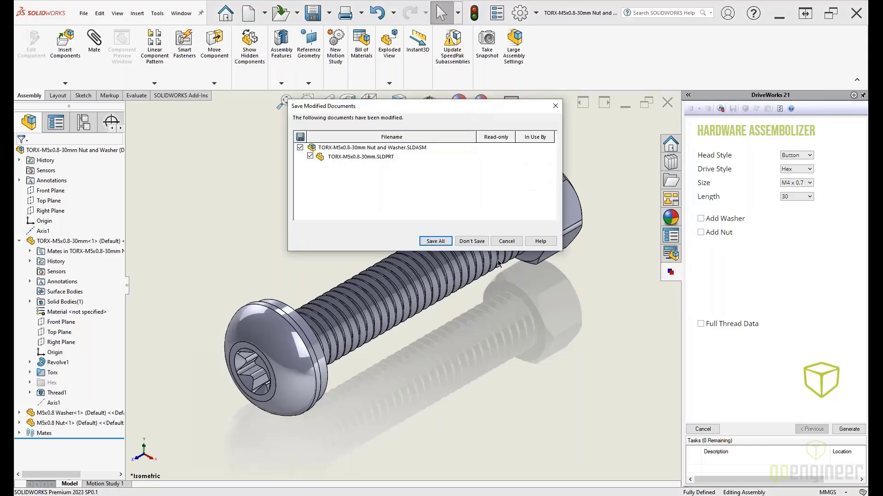
left_click(473, 241)
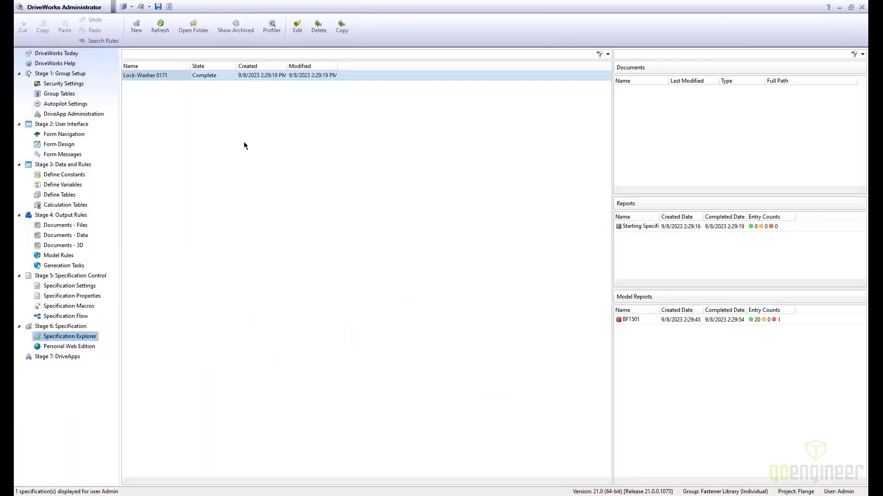
left_click(160, 26)
left_click(155, 76)
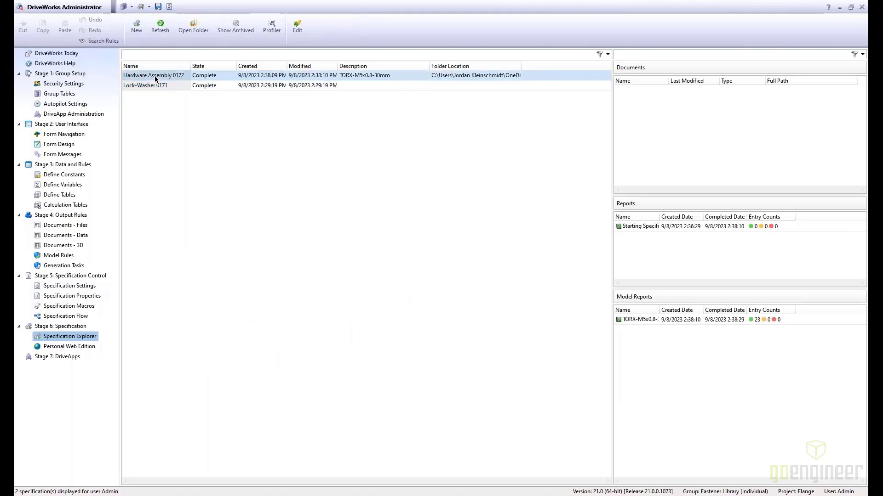
- Open the Hardware Assembly project and display the generation tasks of the Blank Canvas model
left_click(65, 266)
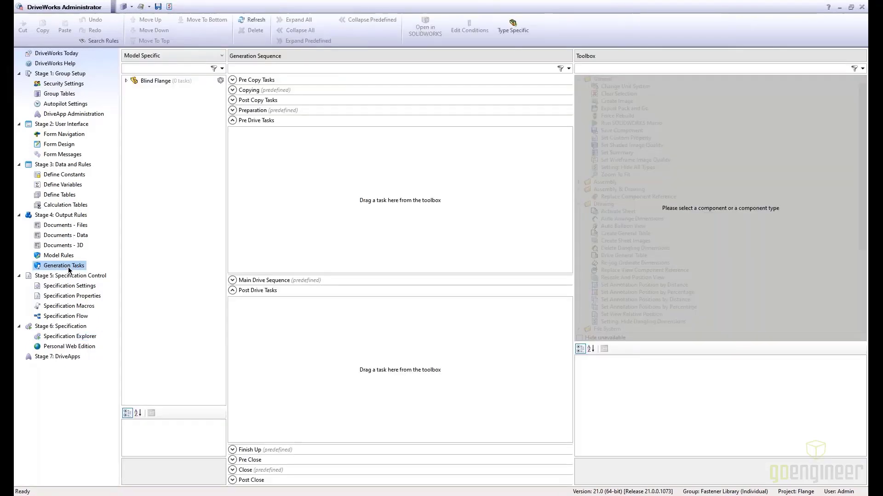
left_click(56, 54)
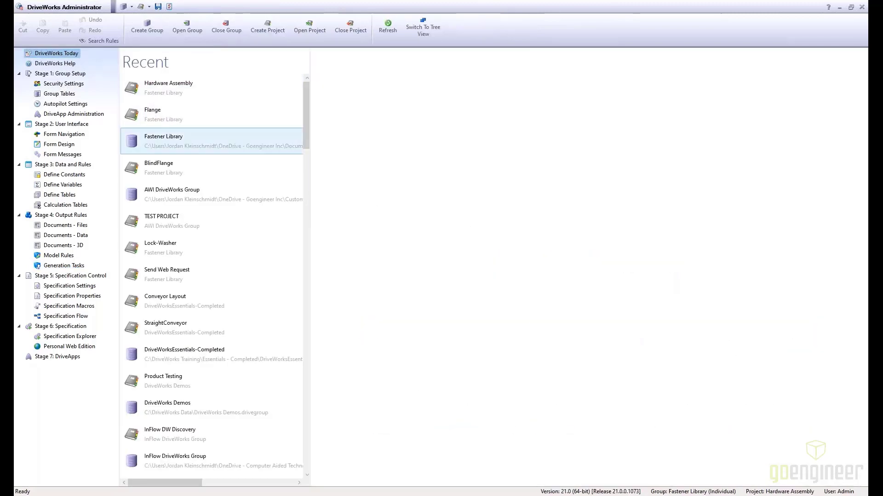
left_click(64, 319)
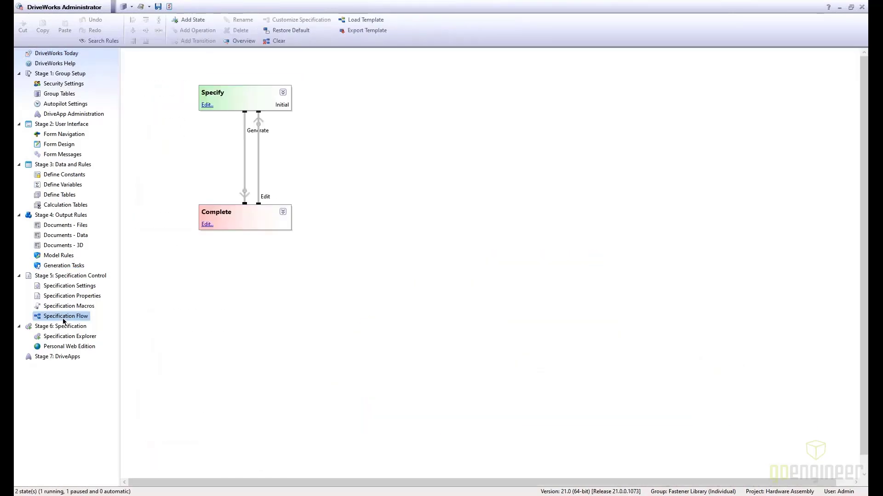
left_click(67, 266)
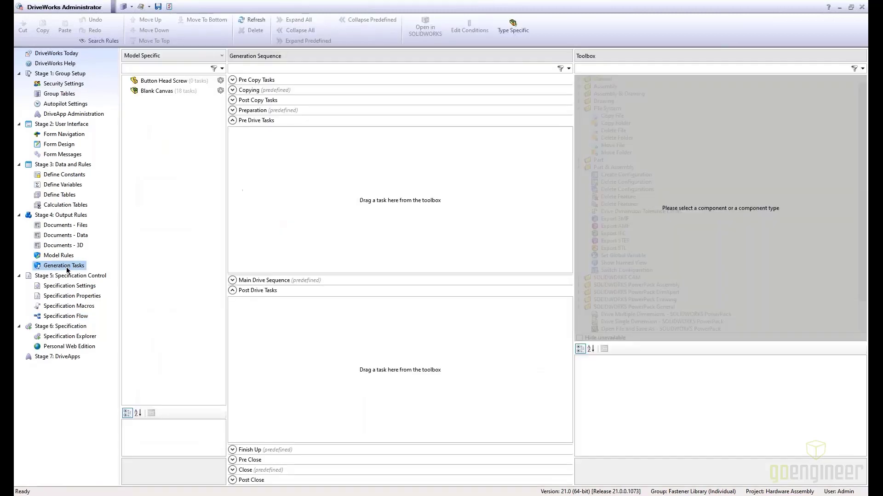
left_click(172, 92)
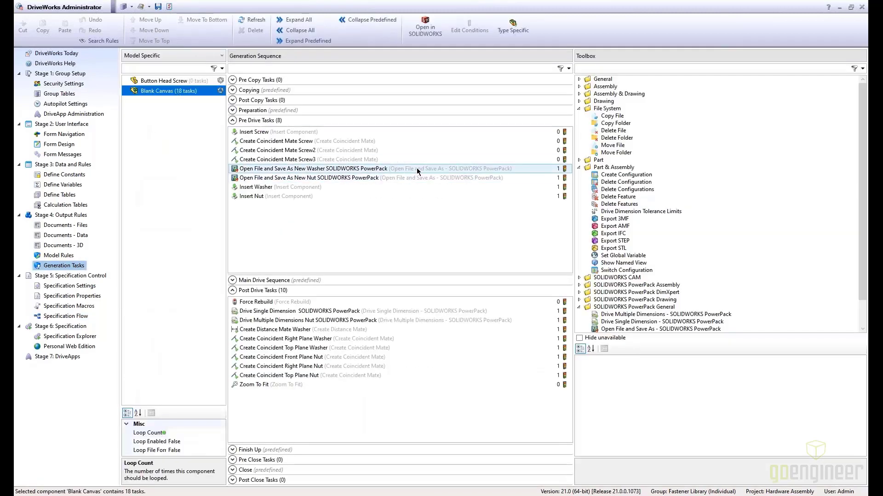
- Find the Drive Single Dimension - SOLIDWORKS PowerPack task and add it at the end of Blank Canvas's Post Drive Tasks
left_click(599, 68)
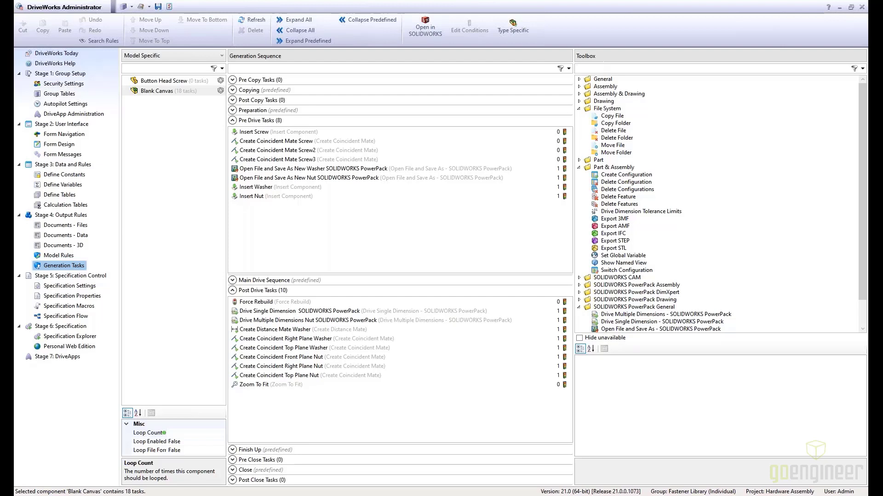
type("single")
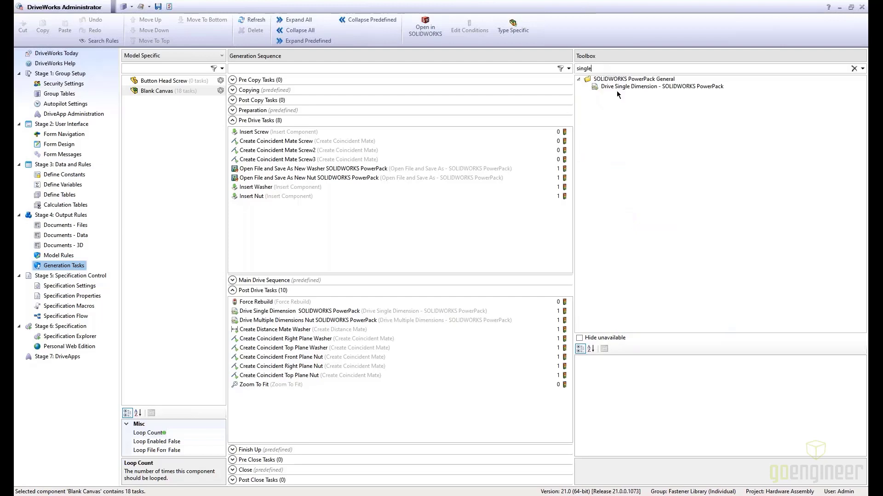
left_click_drag(616, 87, 296, 395)
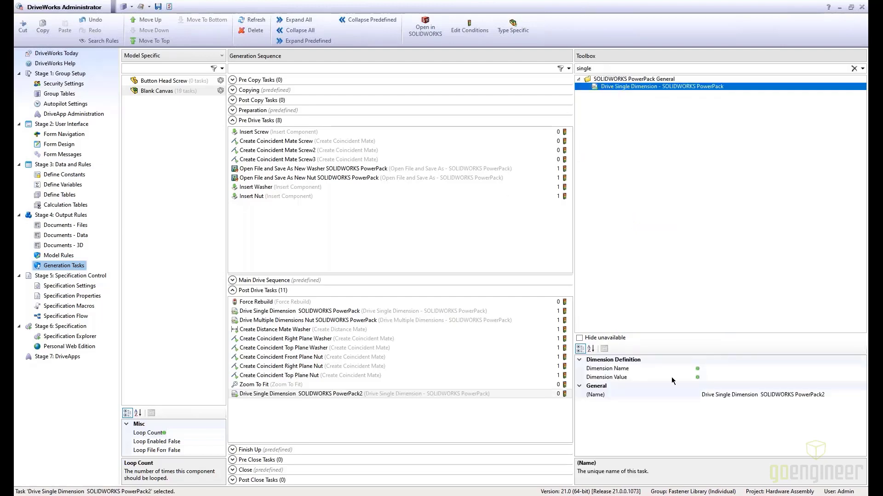
- Set the new task's Dimension Name rule to ="ID@Sketch1@"&DWVariableNoSpaceSizing& " Washer.Part"
left_click(725, 370)
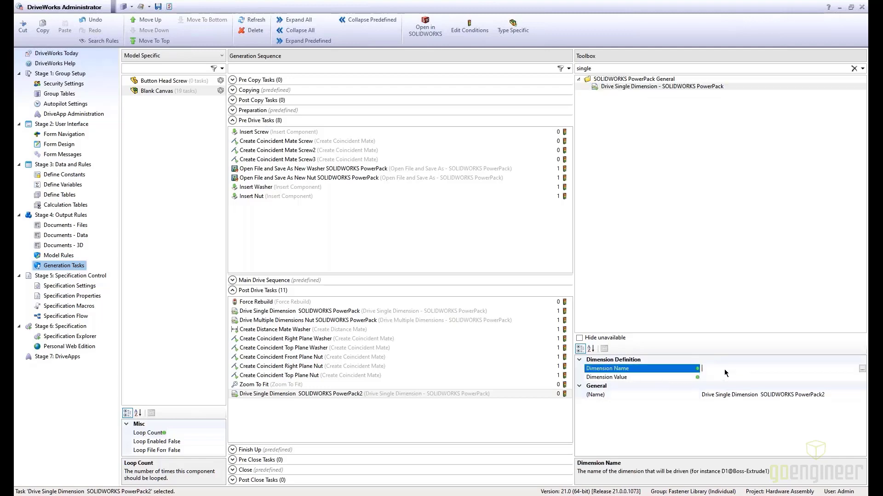
left_click(862, 368)
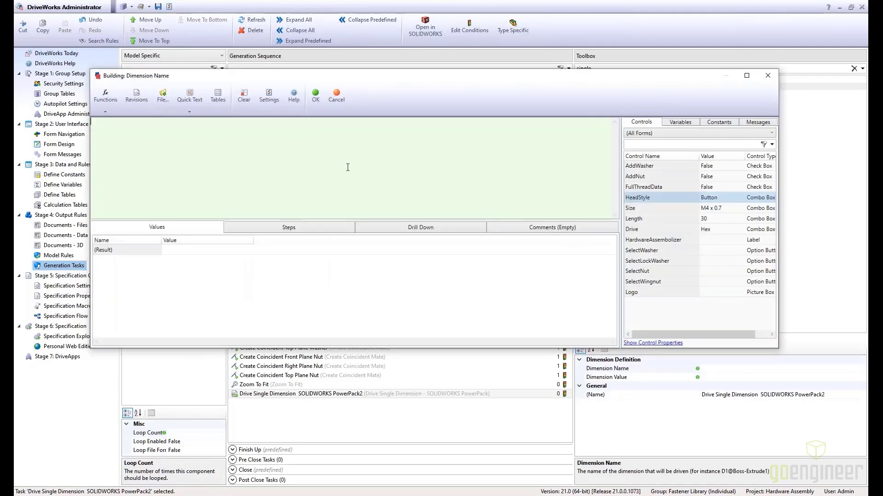
type("ID")
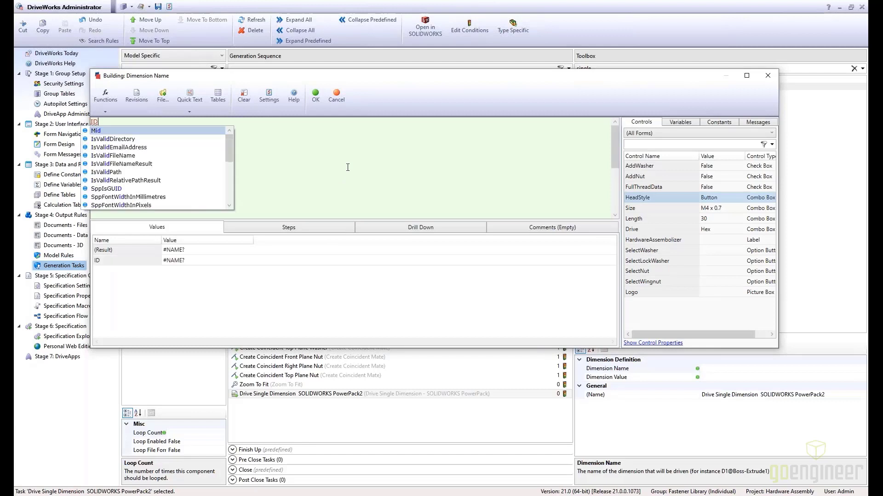
key("BackSpace")
key("BackSpace")
type("\"ID")
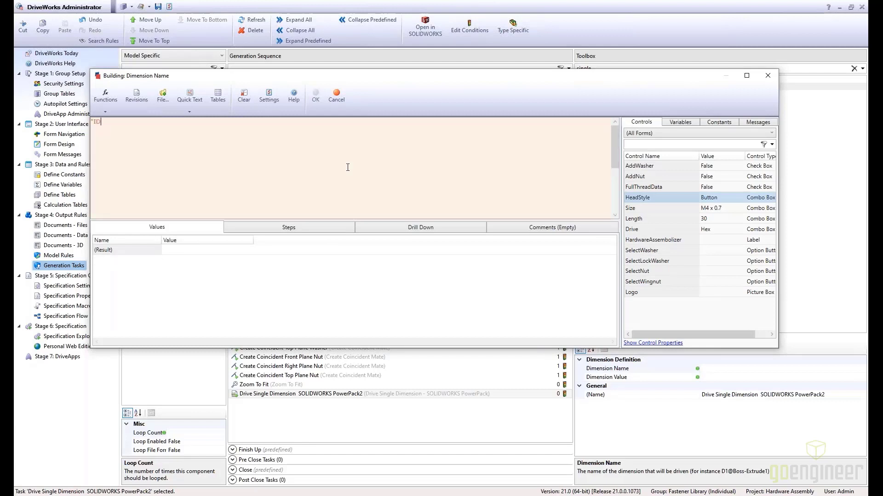
type("@Sketch1")
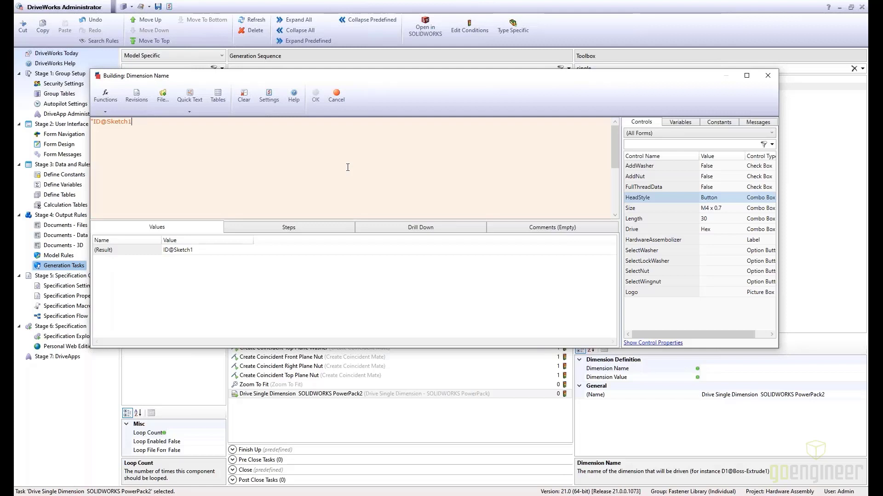
type("@\"&D")
key("BackSpace")
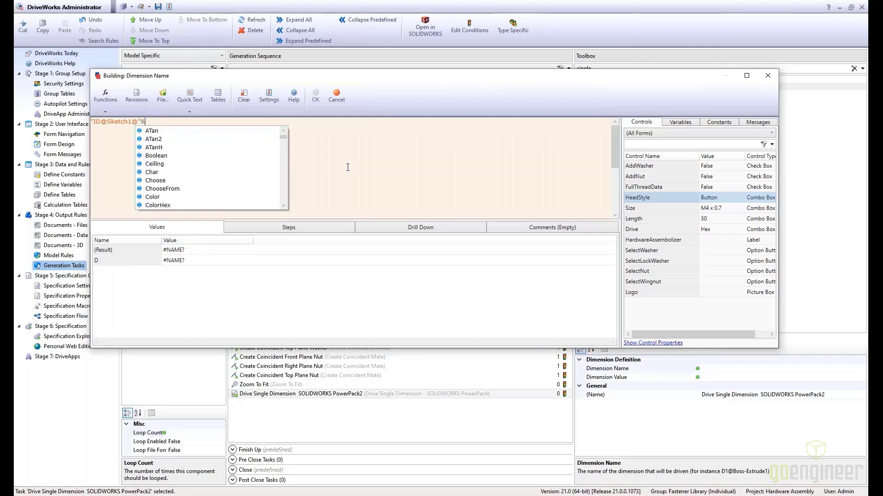
type("DWVariableNoSpaceSizing")
key("Return")
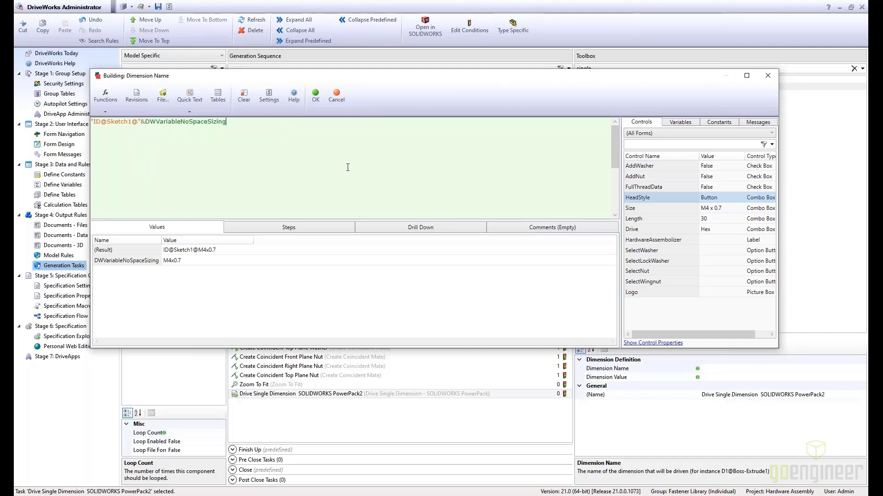
type("& \" Washer.Part\"")
left_click(315, 95)
- Set the new Drive Single Dimension task's Dimension Value rule to =If(SizeReturn="M4 x 0.7",4.3,5.3)
left_click(750, 379)
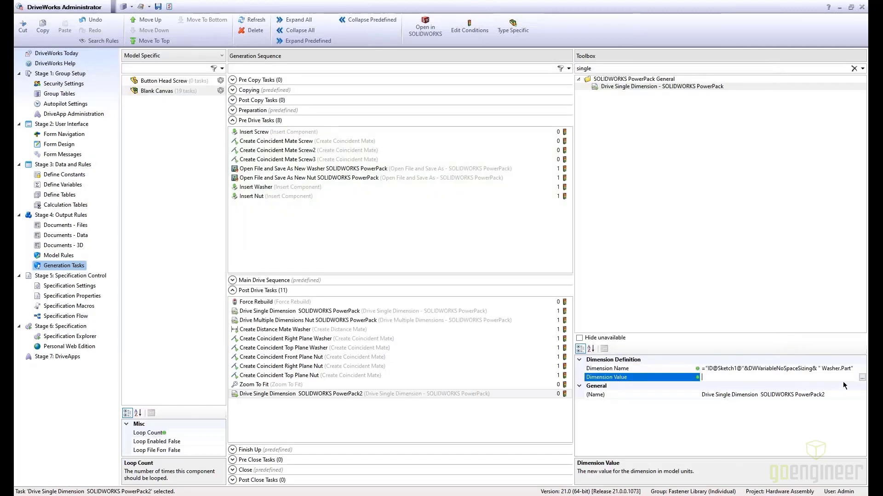
left_click(862, 378)
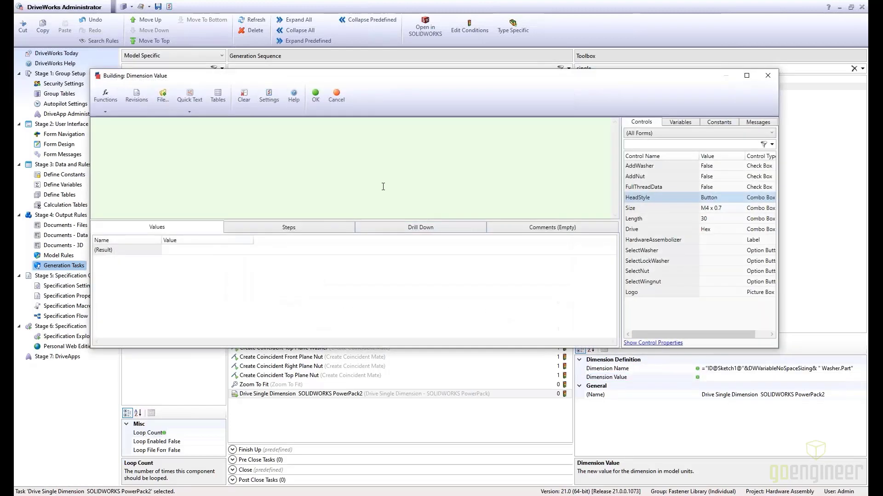
type("If(")
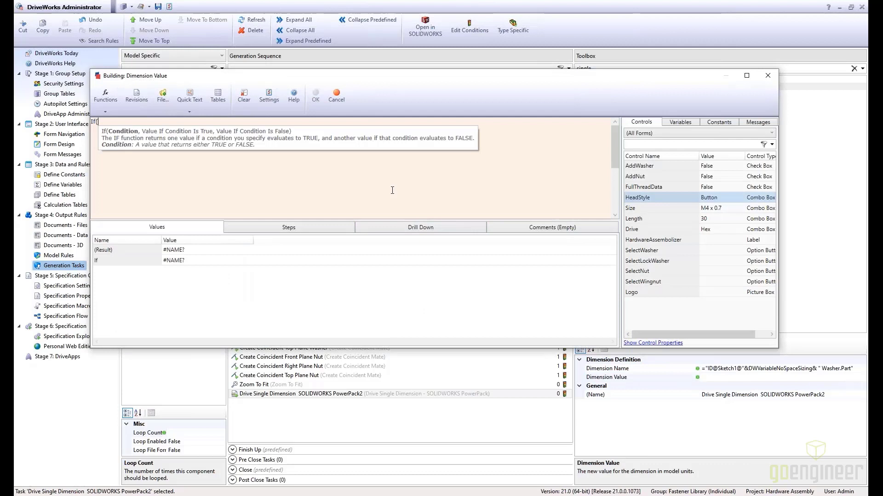
double_click(661, 209)
type("=")
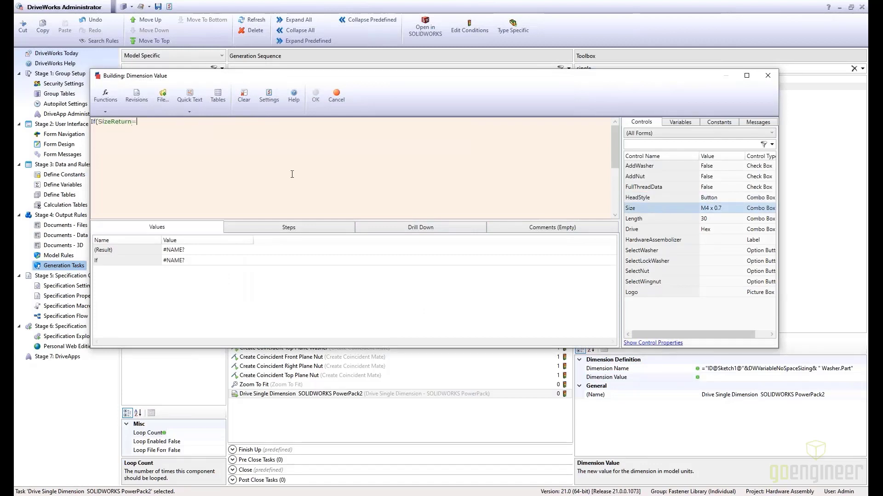
type("\"M4 x 0.7\",")
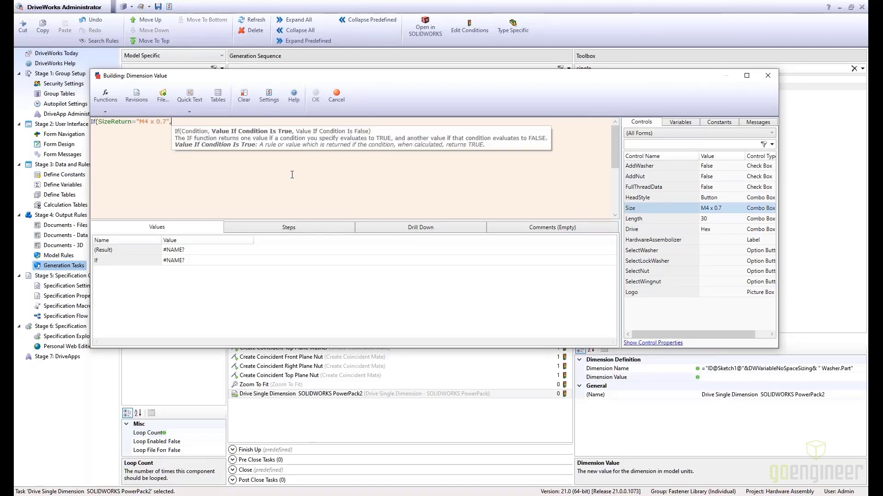
type("4.3")
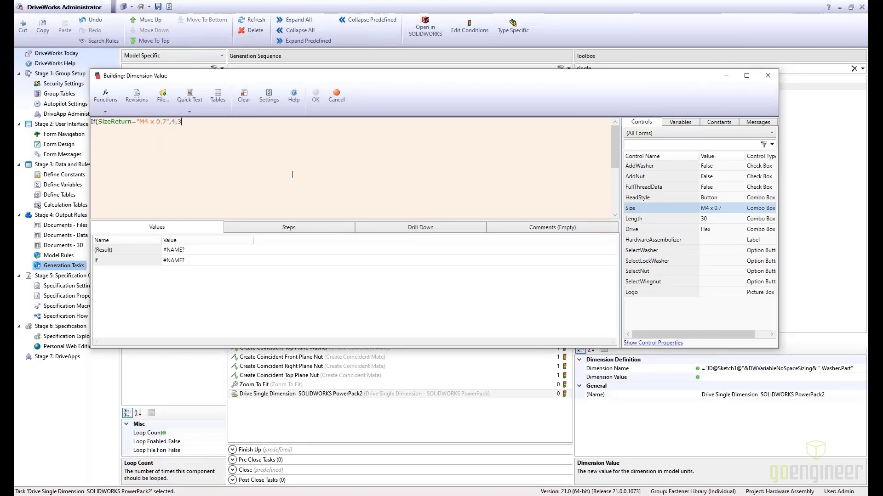
type(",5.3)")
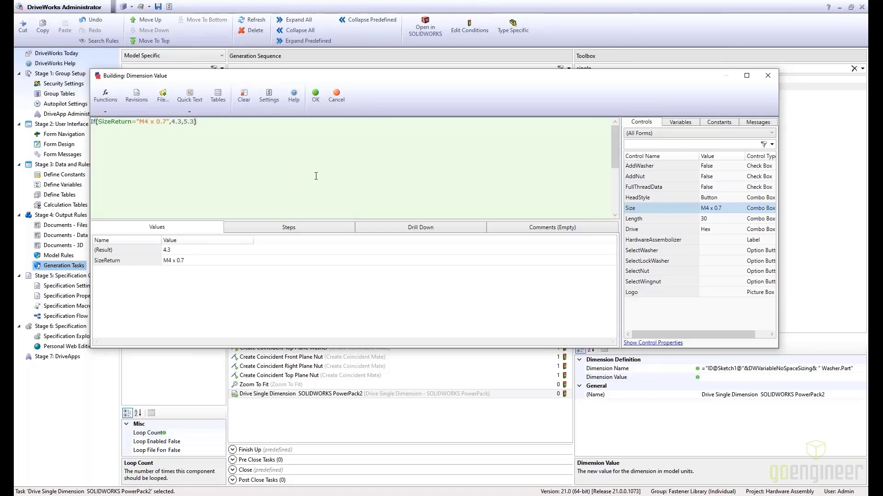
left_click(315, 98)
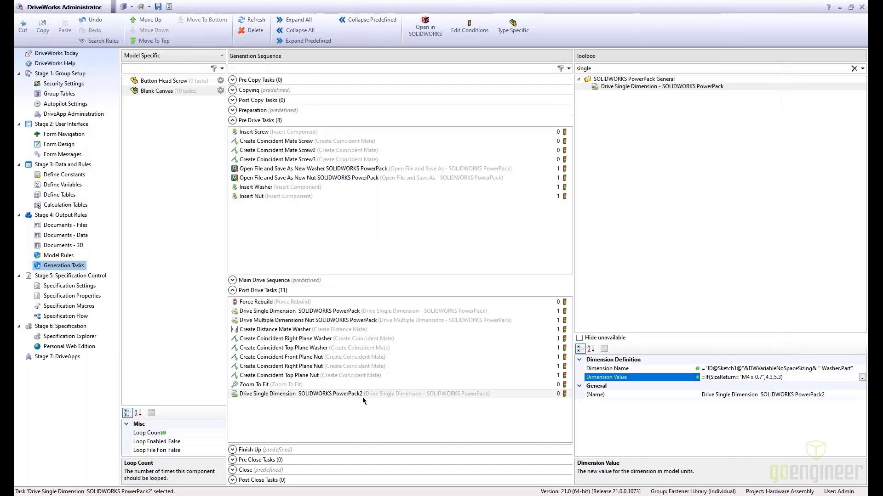
- Add a Check Value condition to the new Drive Single Dimension task with its Value rule set to =AddWasherReturn
right_click(561, 393)
left_click(593, 433)
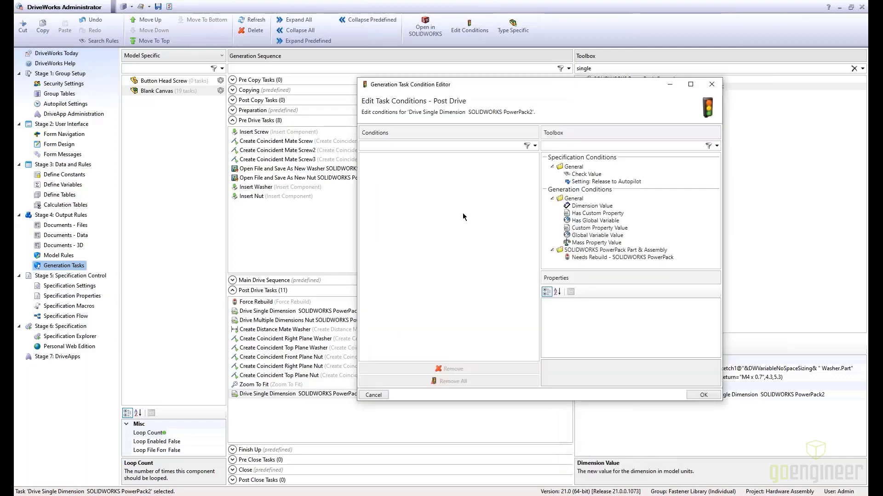
left_click_drag(581, 175, 492, 186)
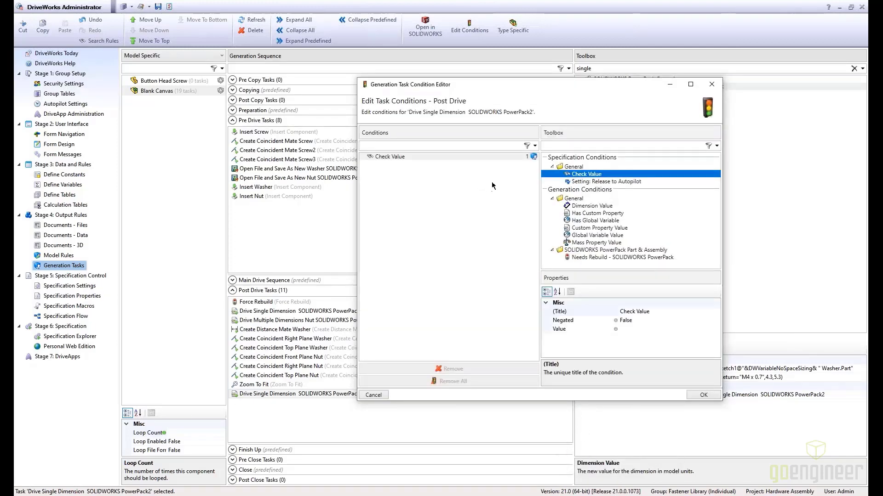
left_click(633, 329)
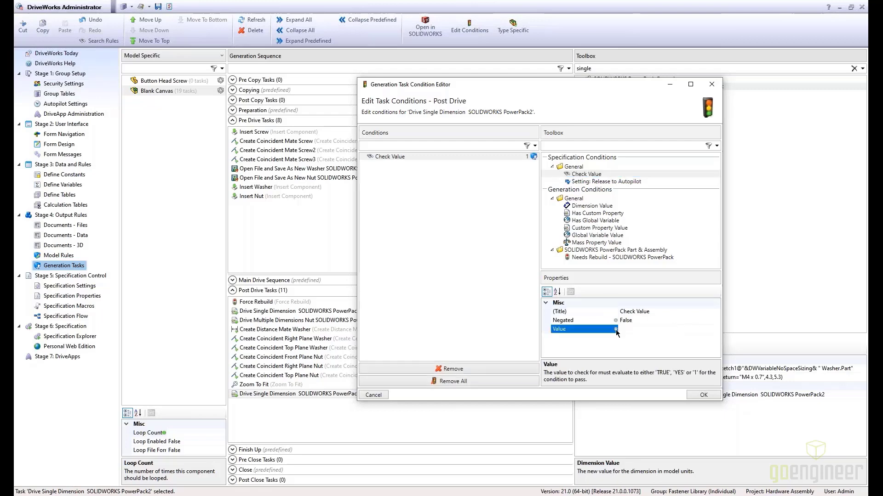
left_click(716, 329)
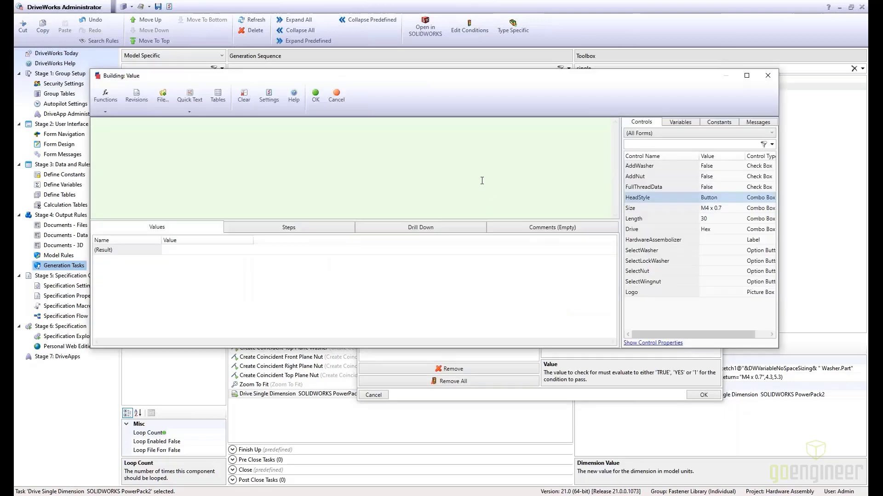
double_click(658, 166)
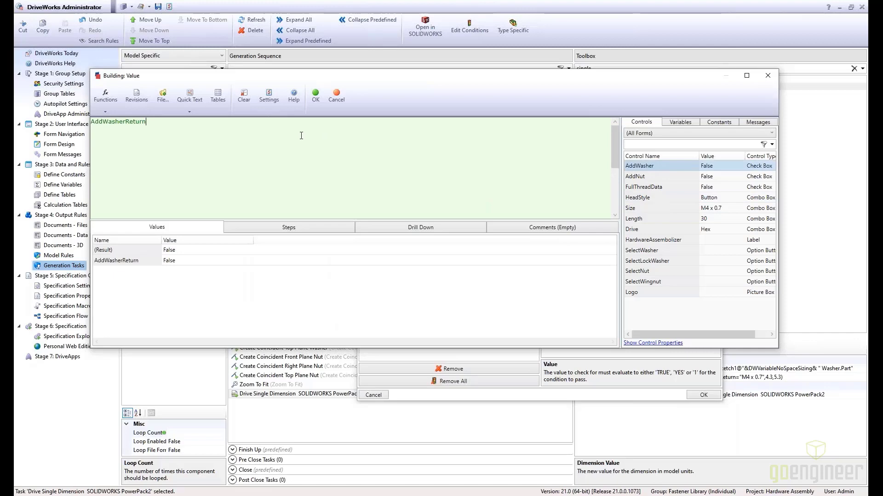
left_click(315, 97)
left_click(712, 398)
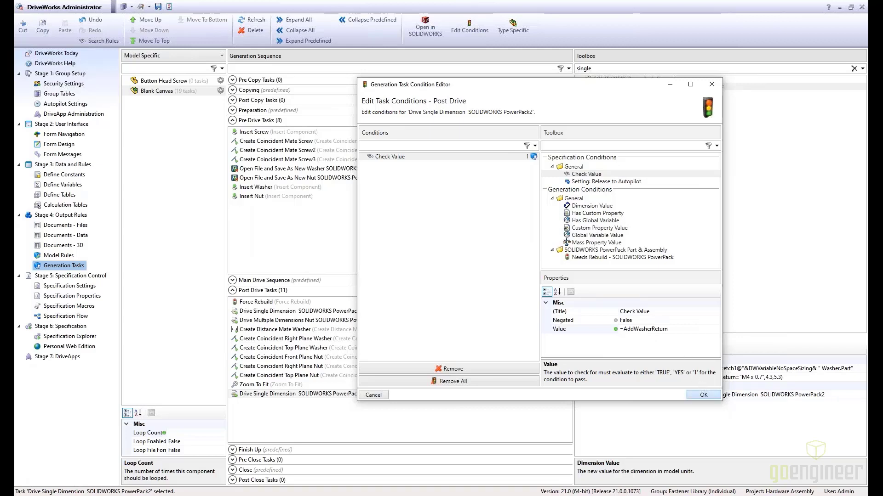
left_click(702, 396)
- Delete the Drive Single Dimension SOLIDWORKS PowerPack2 task from Blank Canvas's Post Drive Tasks
right_click(396, 394)
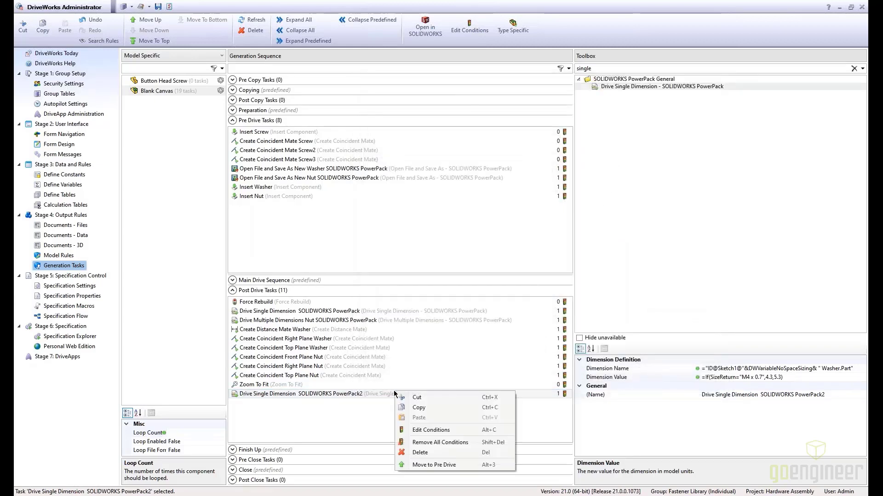
left_click(428, 452)
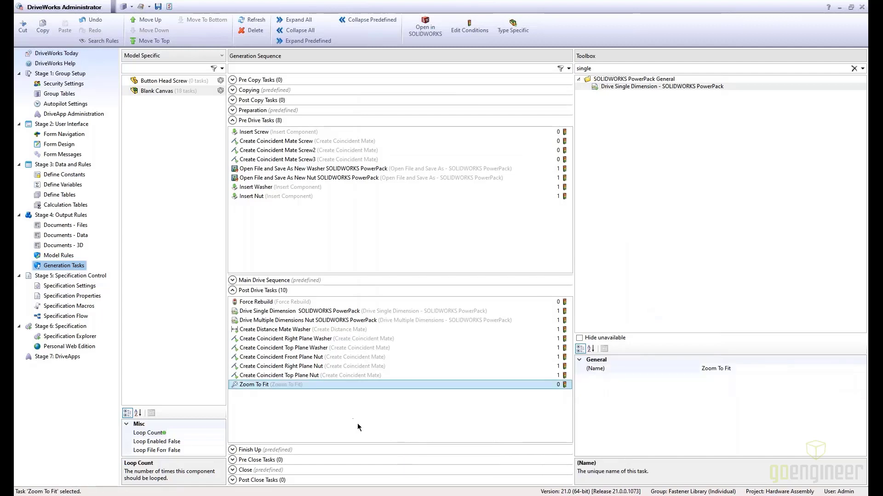
- Examine the Release Model(s) task's properties in the Enter State event of the specification flow's Complete state
left_click(62, 318)
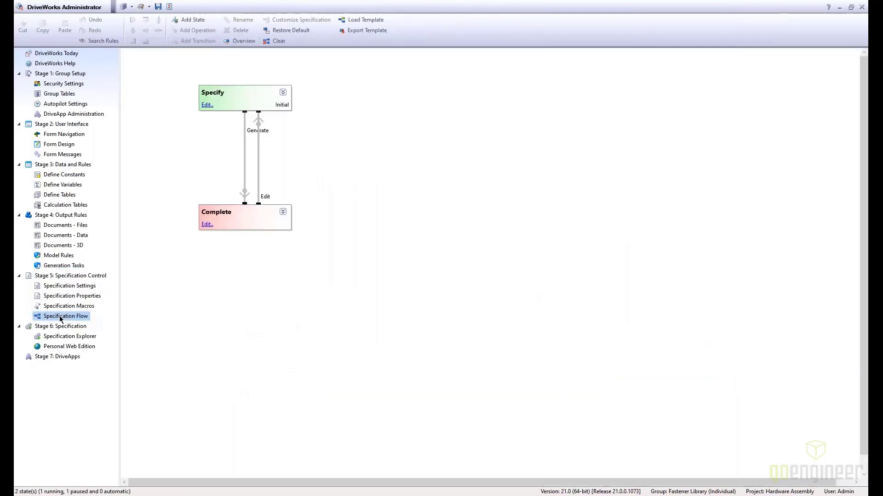
left_click(206, 225)
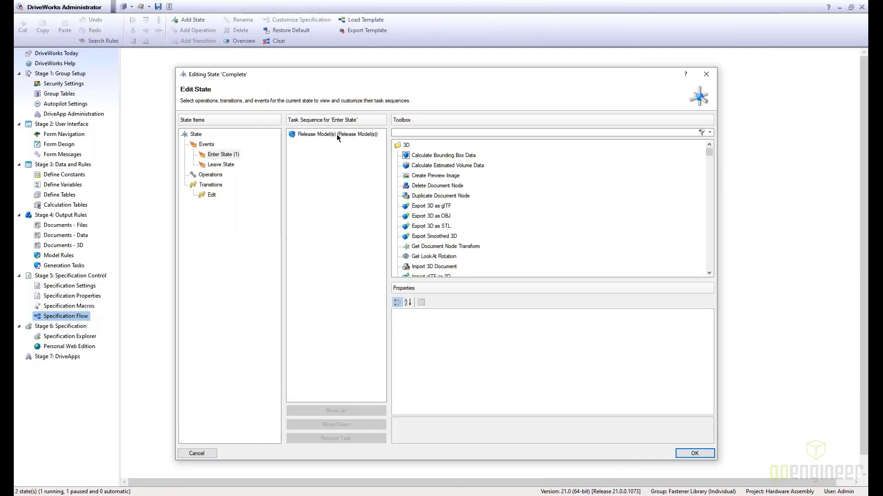
left_click(337, 134)
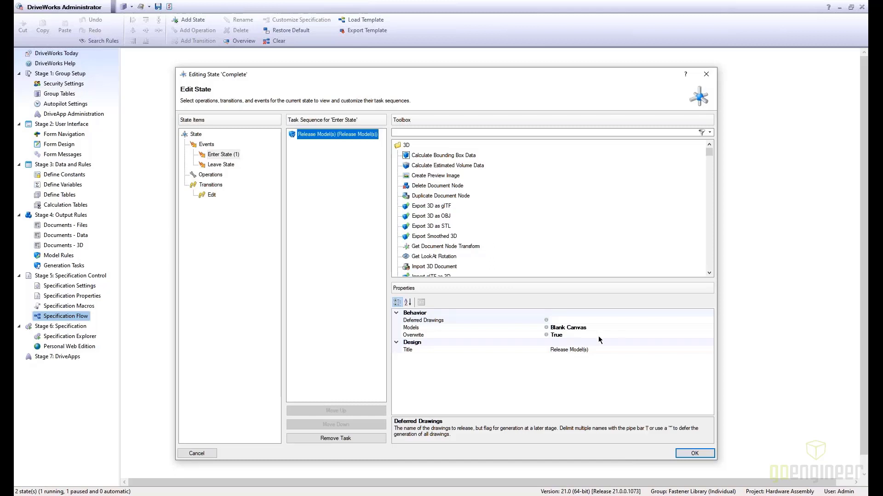
left_click(686, 454)
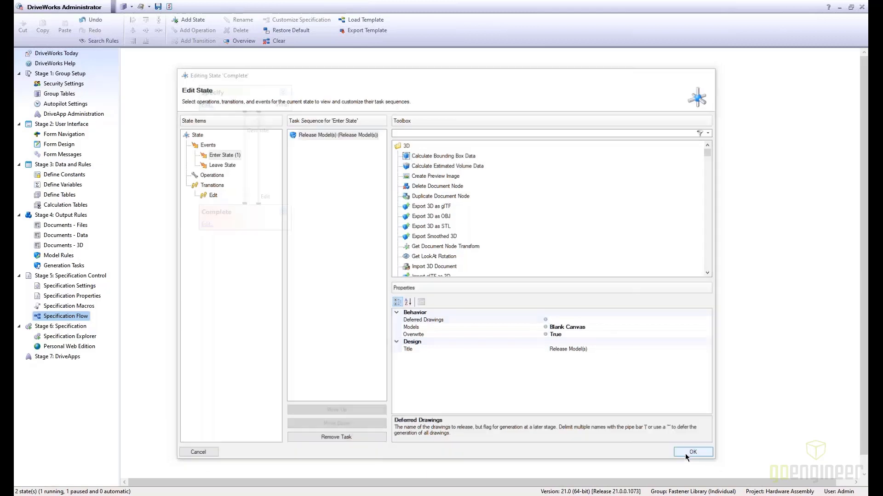